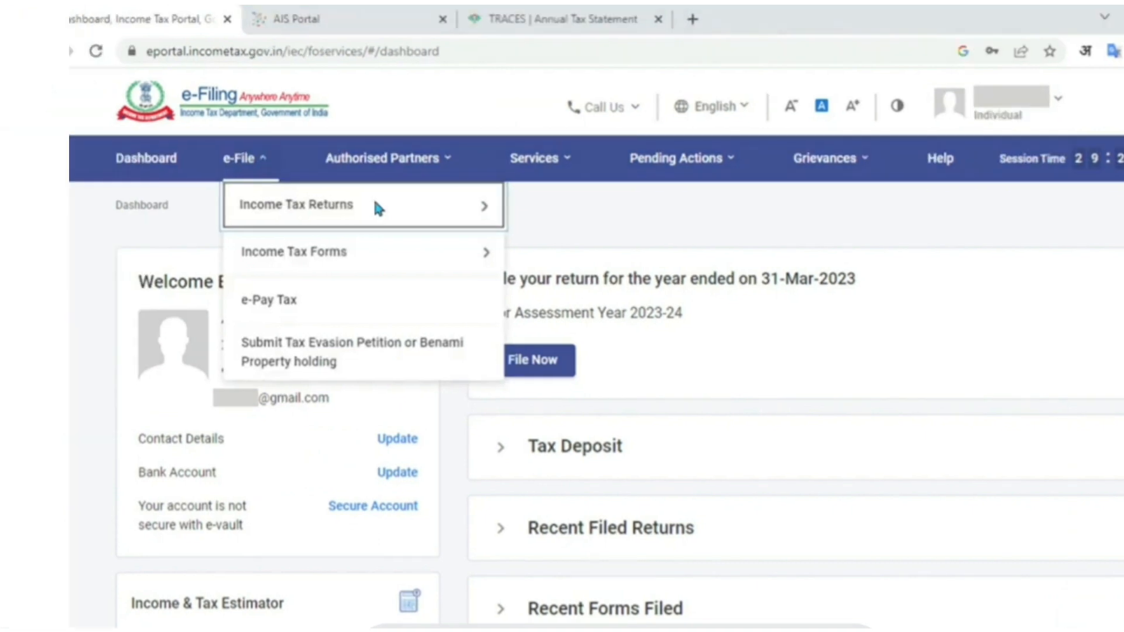
Start the ITR-1 return for A.Y. 2023-24, giving taxable income above the basic exemption limit as the filing reason
left_click(309, 206)
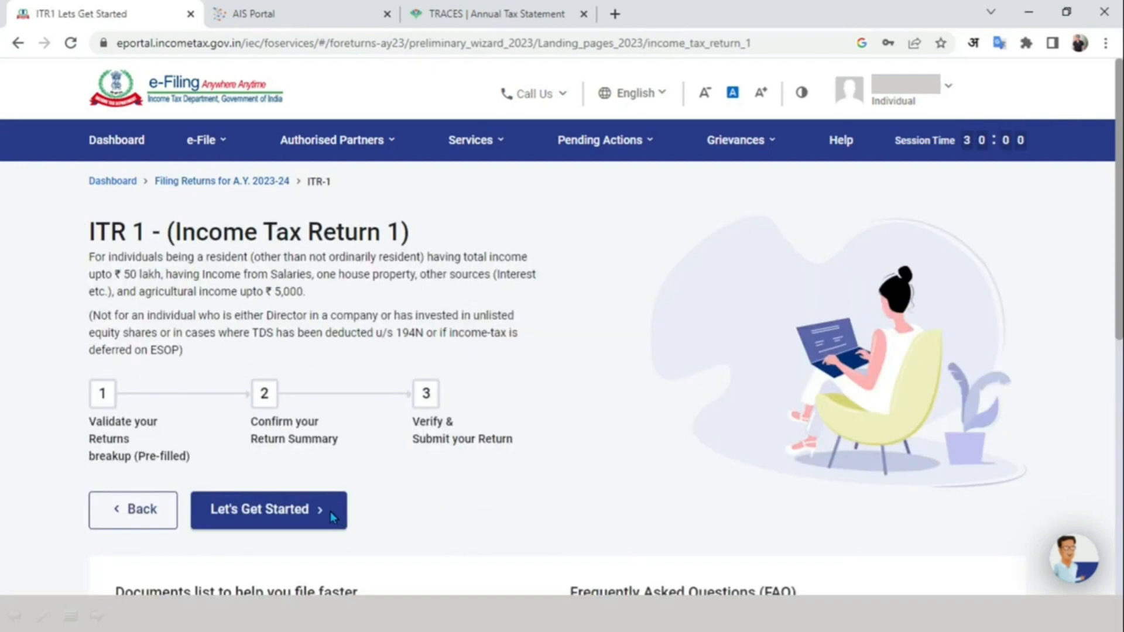
left_click(330, 512)
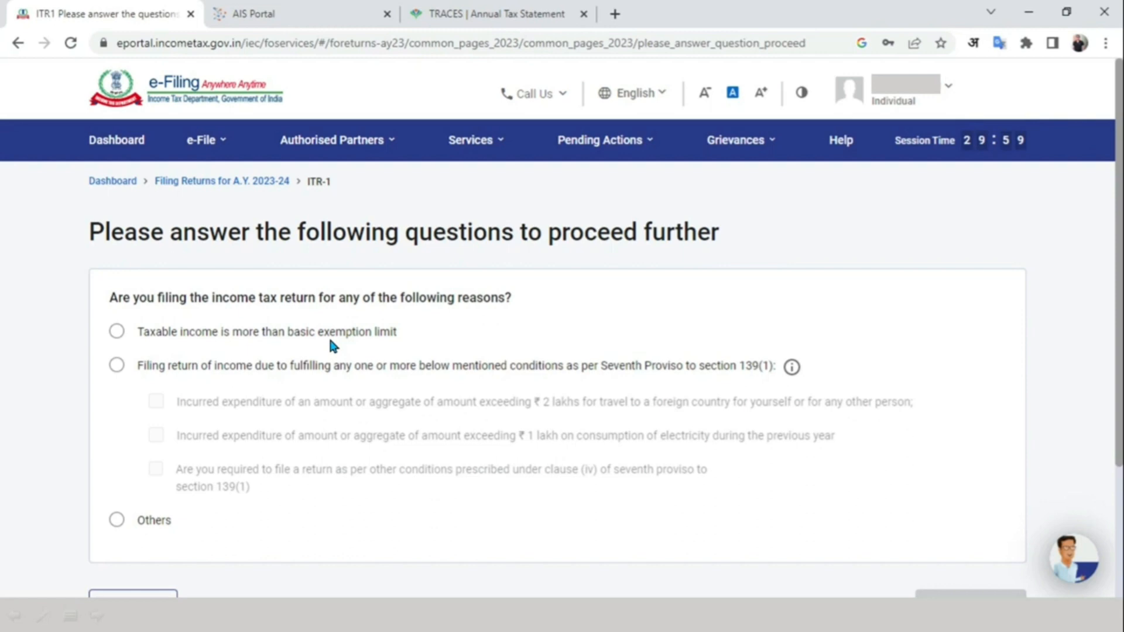
left_click(118, 332)
scroll(121, 336, "down", 2)
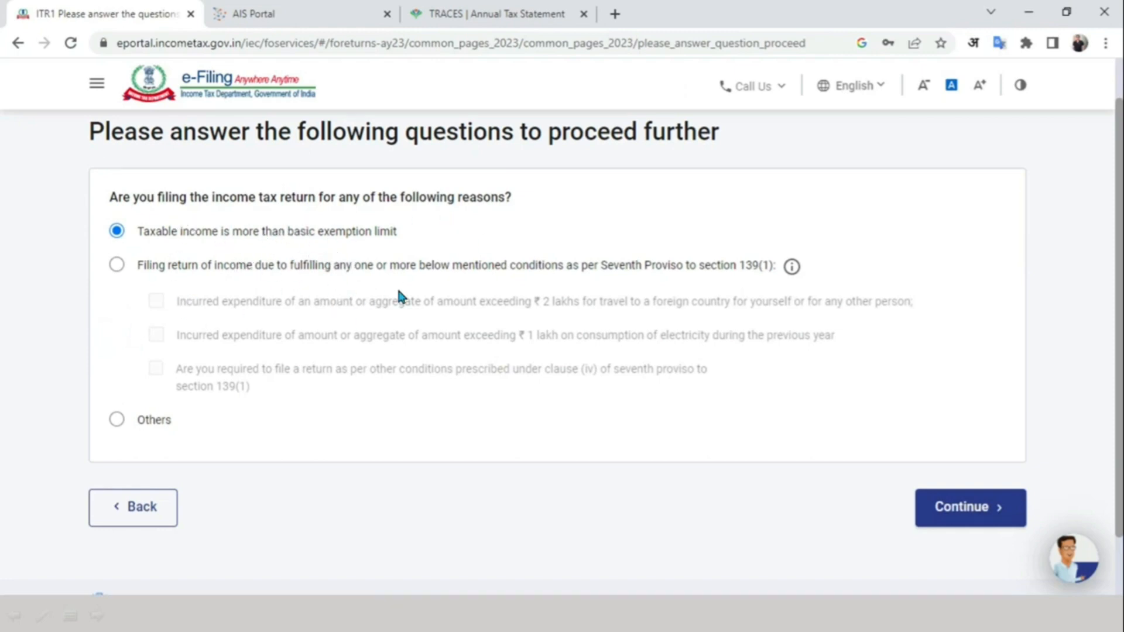
left_click(970, 507)
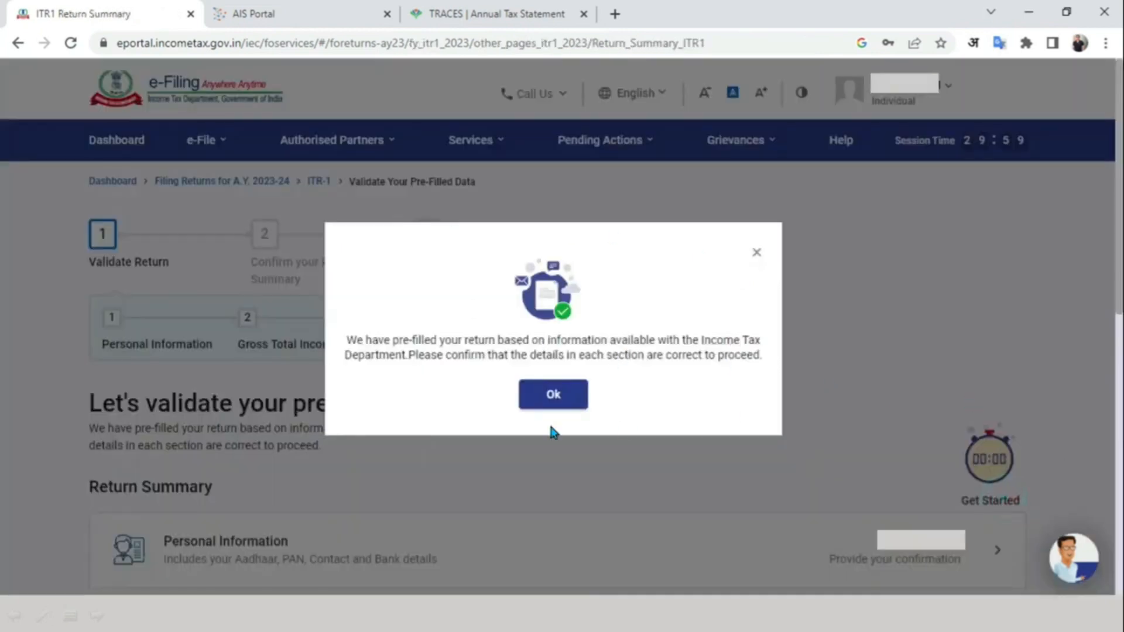
left_click(576, 400)
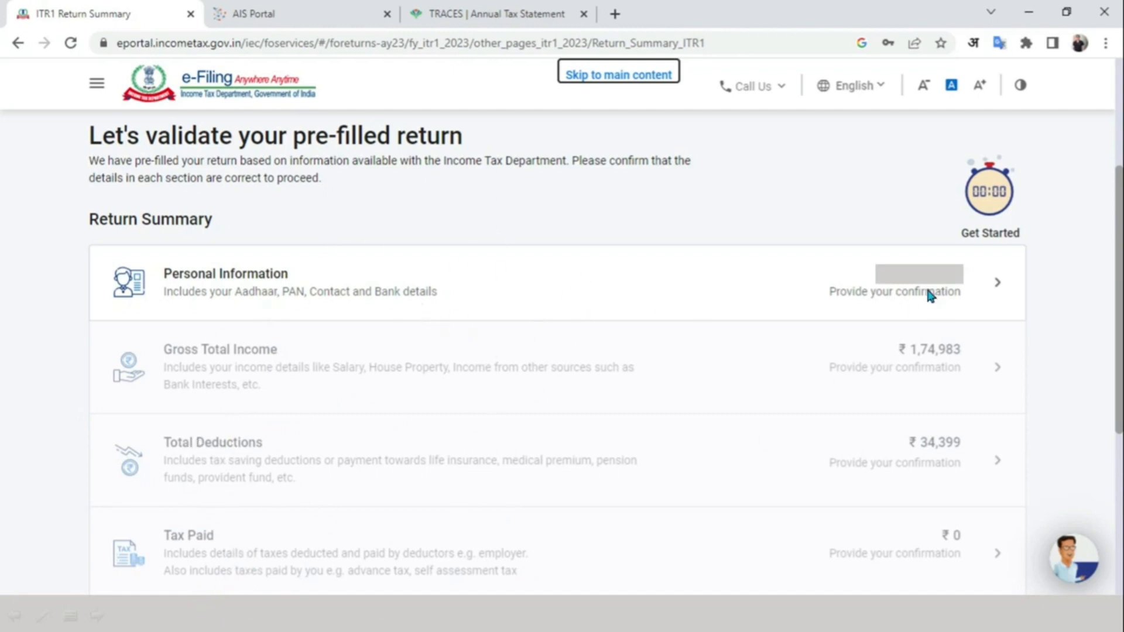
Open the Personal Information section of the return and set the nature of employment to CG - Pensioners
left_click(1003, 283)
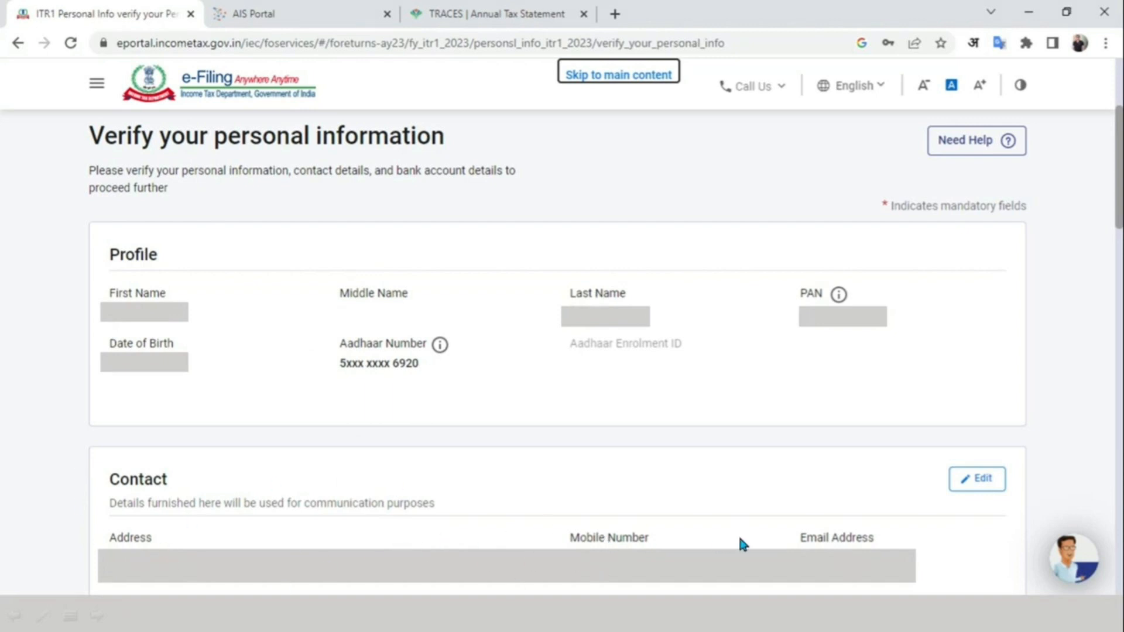
scroll(1096, 363, "down", 8)
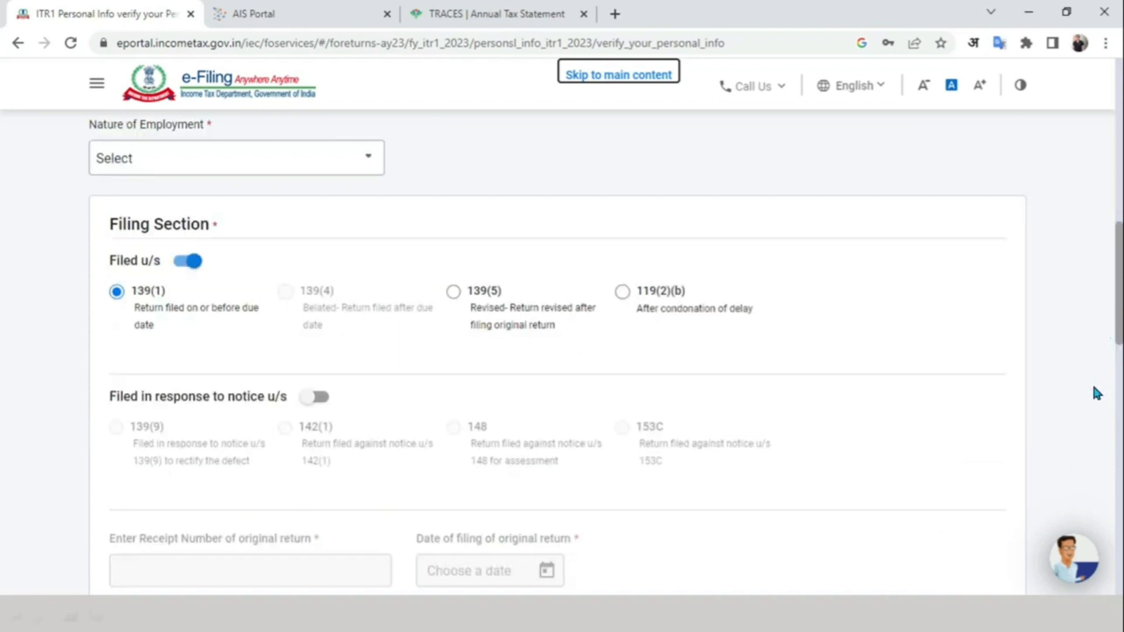
left_click(359, 162)
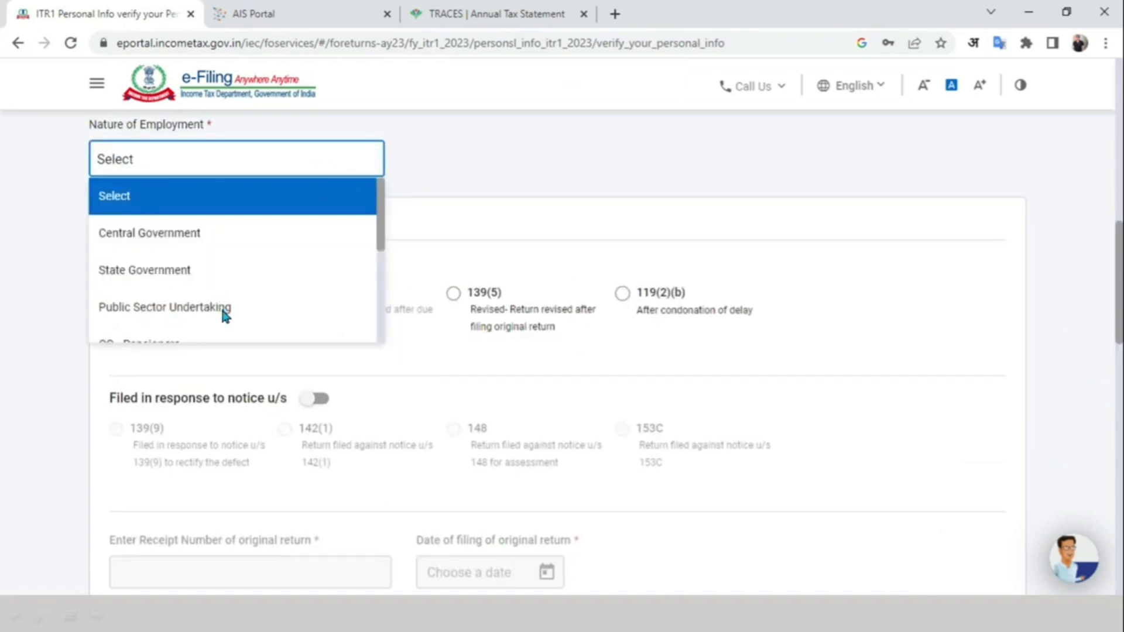
left_click(363, 242)
scroll(210, 246, "down", 2)
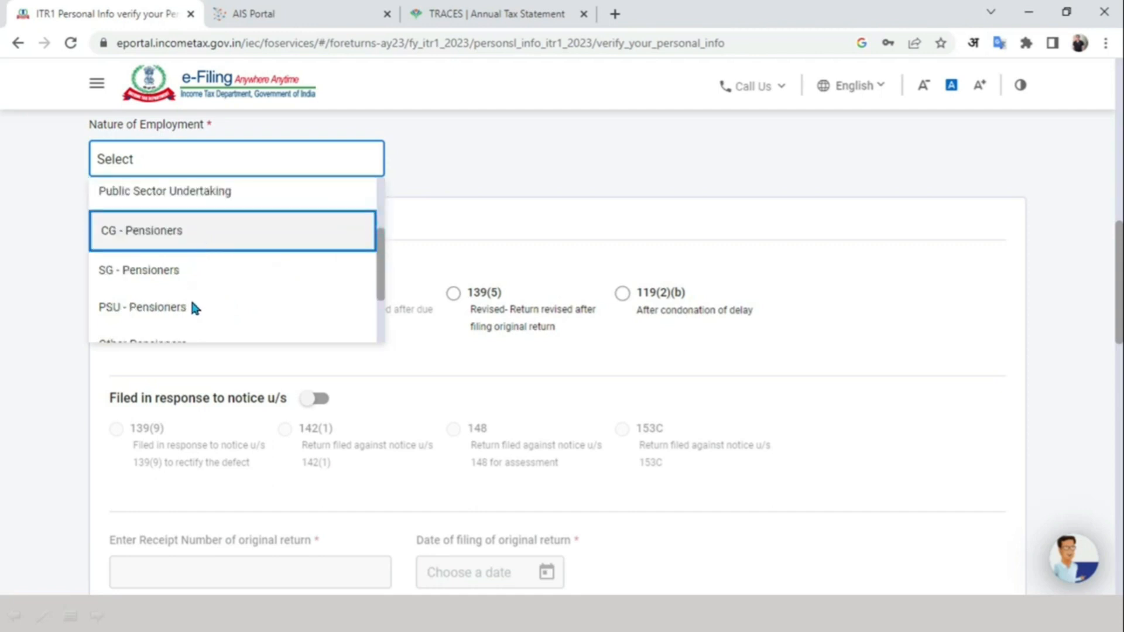
left_click(202, 243)
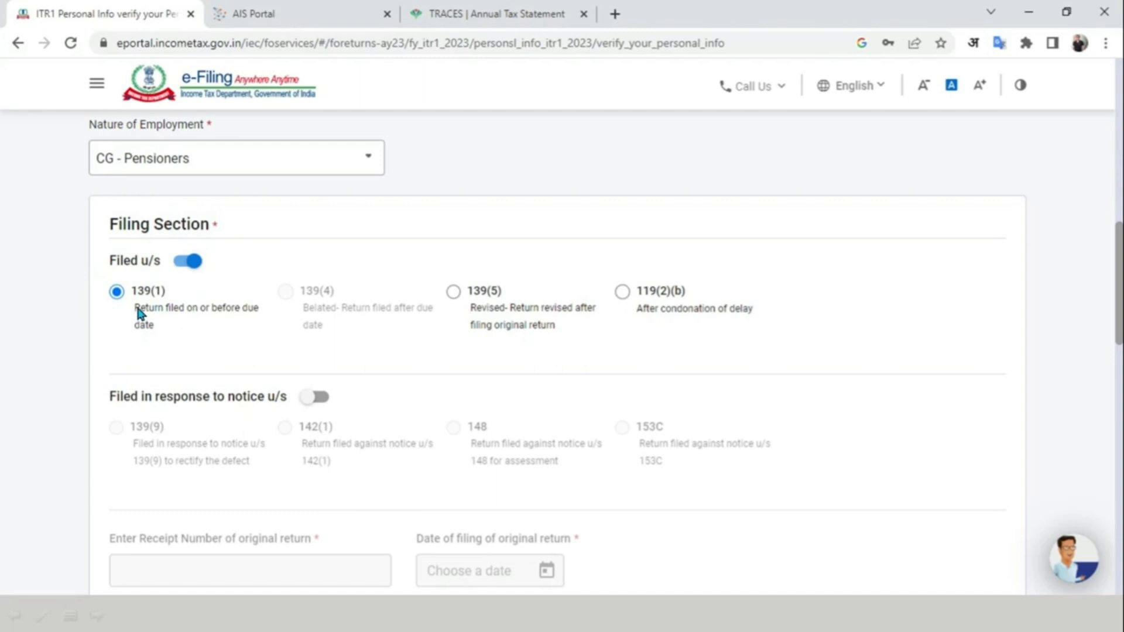
Answer No to opting for the new tax regime u/s 115BAC and confirm the personal information section
scroll(1058, 398, "down", 10)
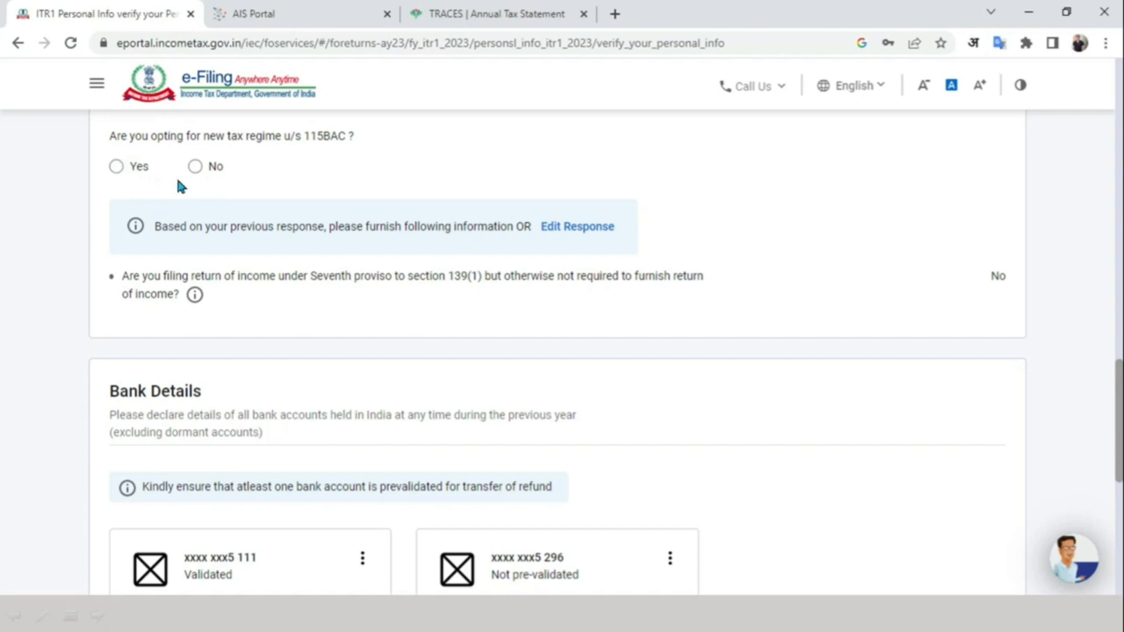
left_click(194, 168)
key("ctrl+minus")
key("ctrl+minus")
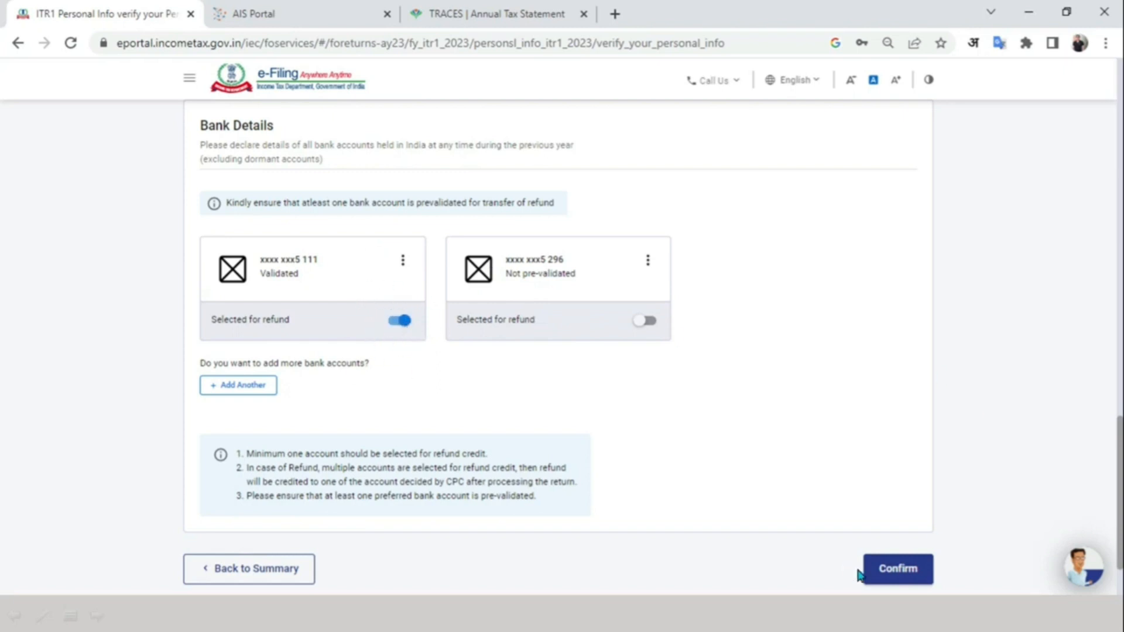
left_click(906, 569)
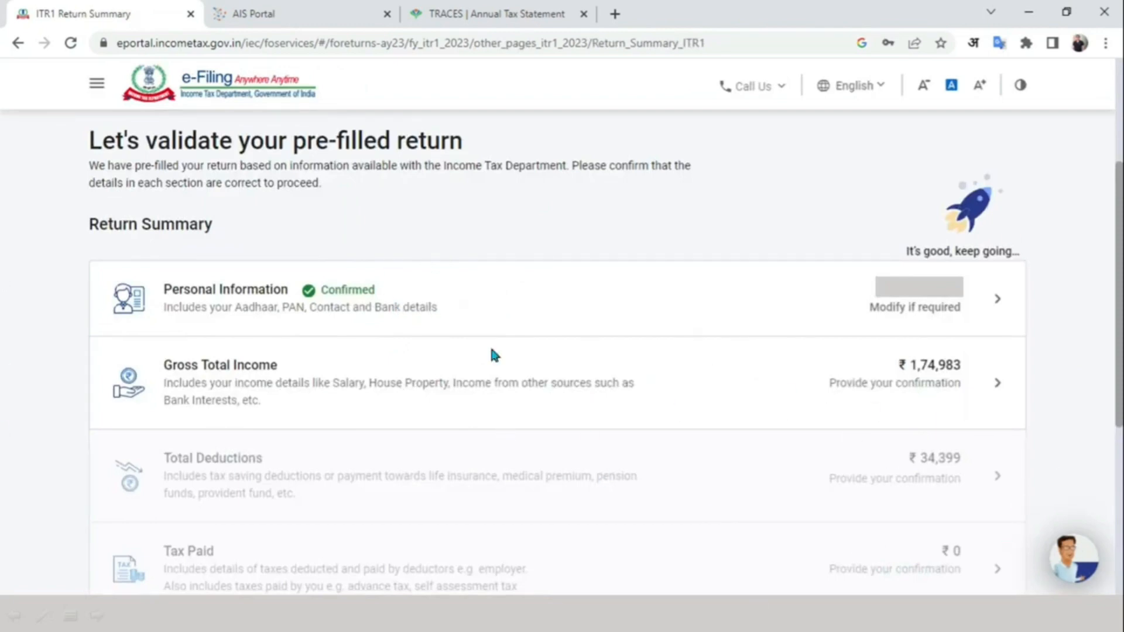
Open the Gross Total Income section and proceed past the salary exemption questions without answering them
left_click(977, 379)
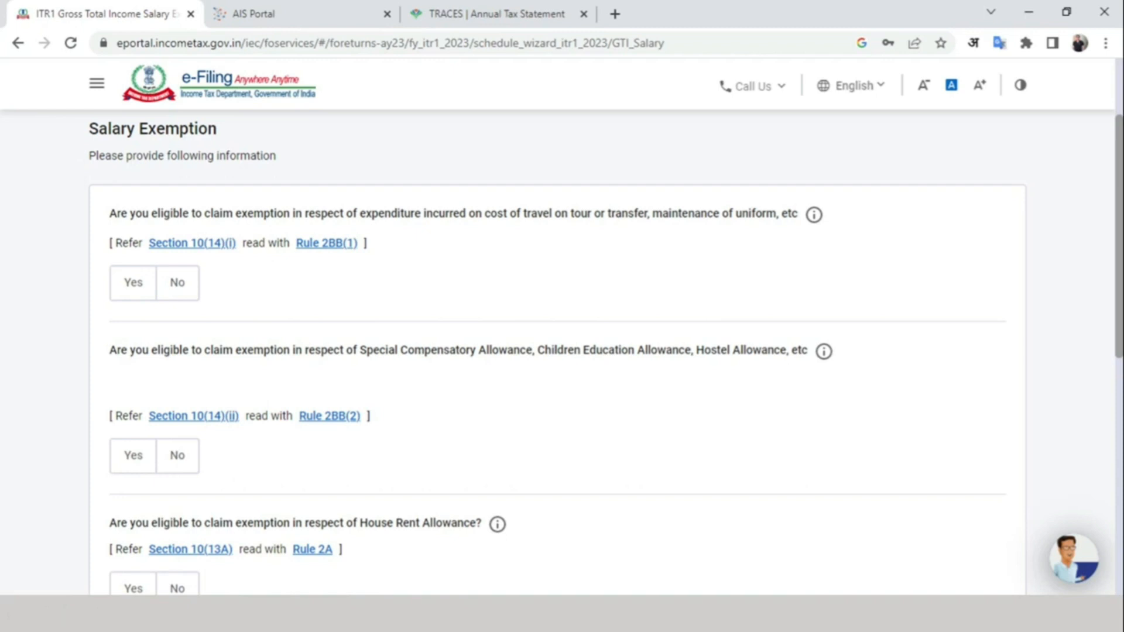
middle_click(1050, 299)
scroll(1054, 325, "down", 6)
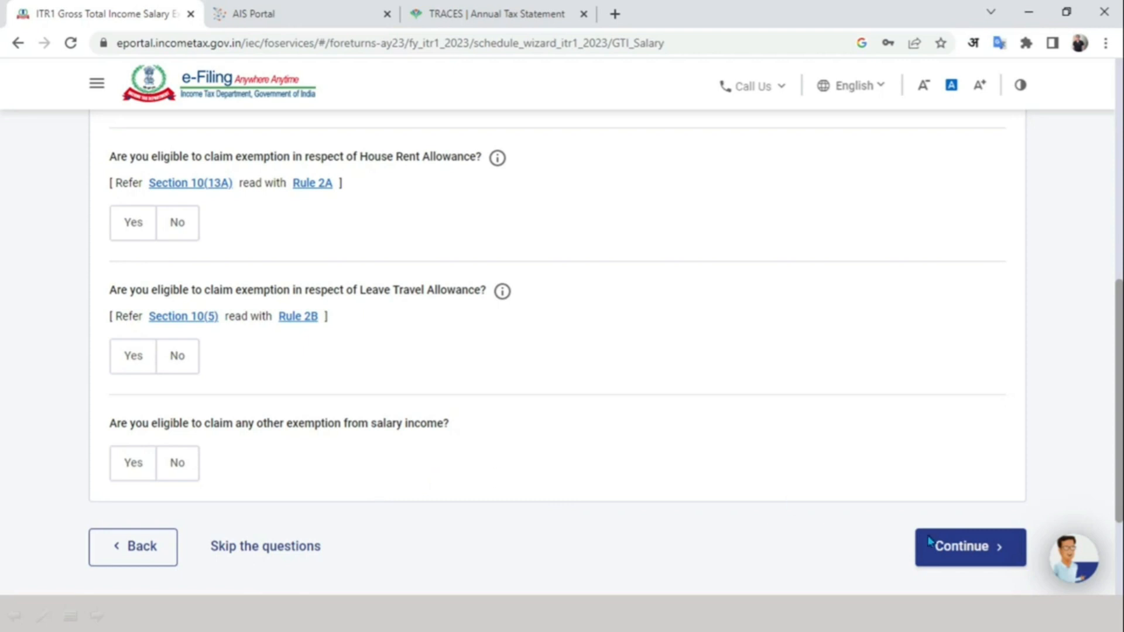
left_click(970, 548)
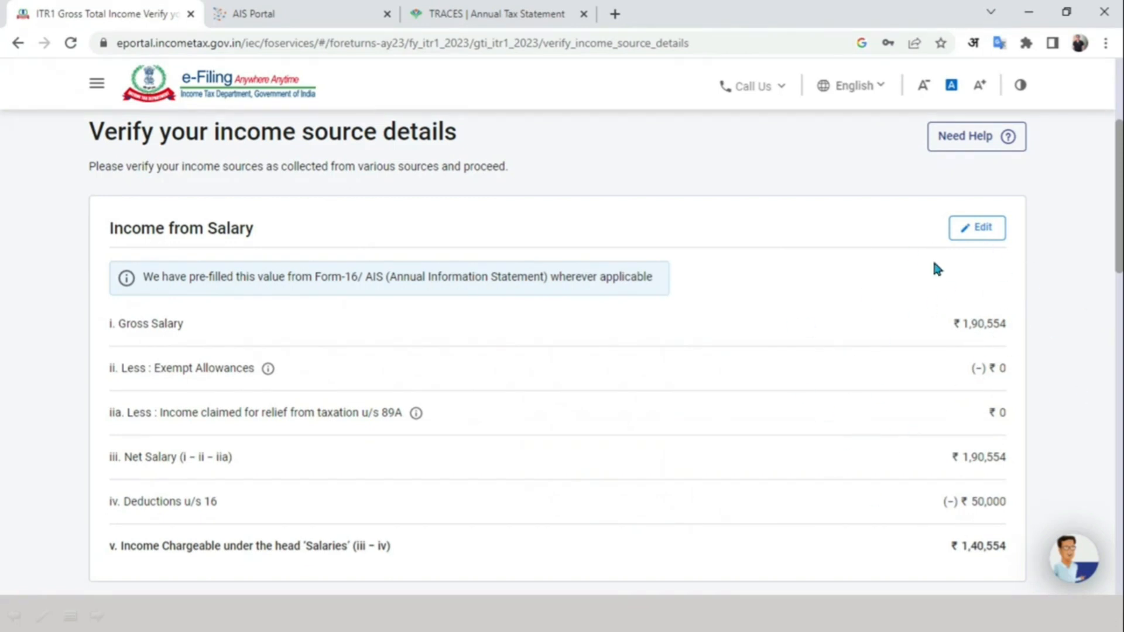
Set the salary as per section 17(1) to 4,68,255 and save the income from salary
left_click(987, 231)
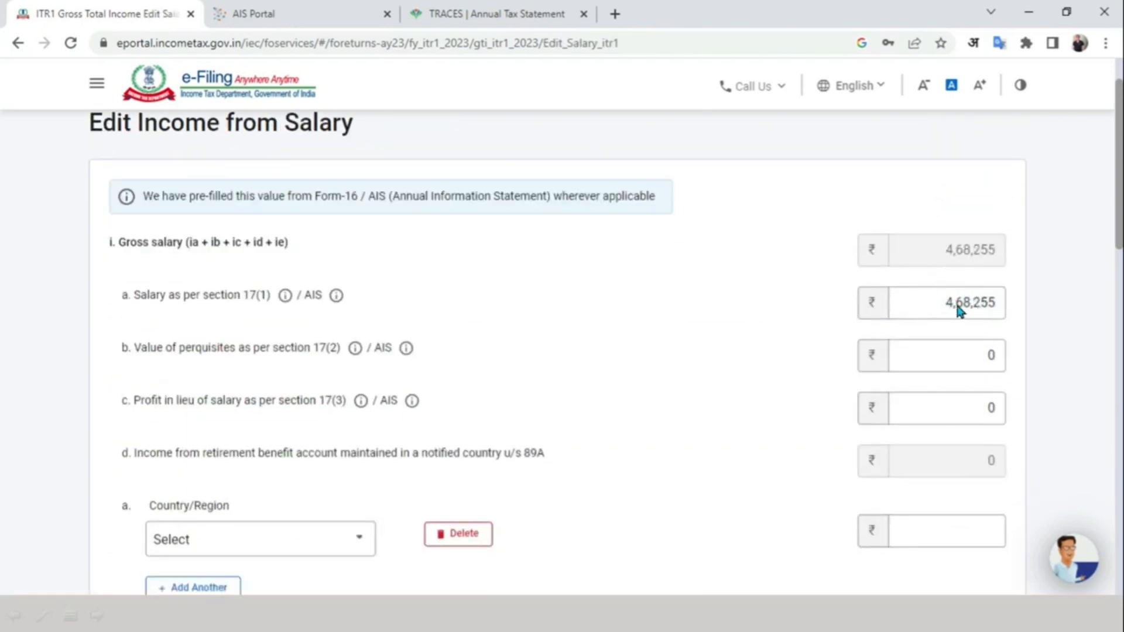
scroll(473, 219, "down", 8)
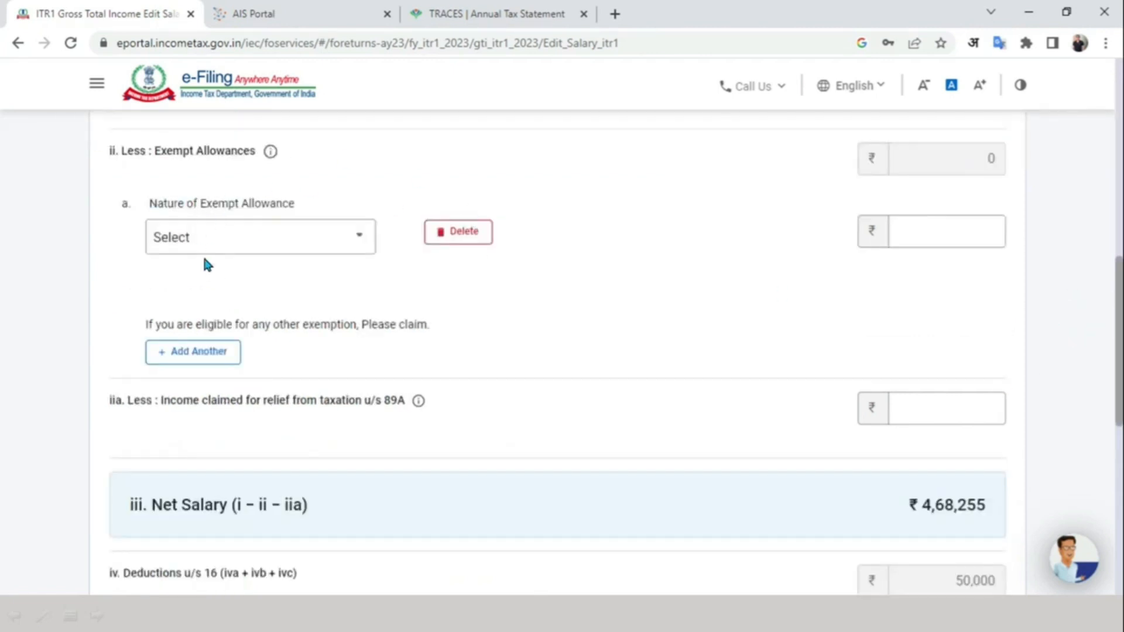
scroll(1098, 404, "down", 6)
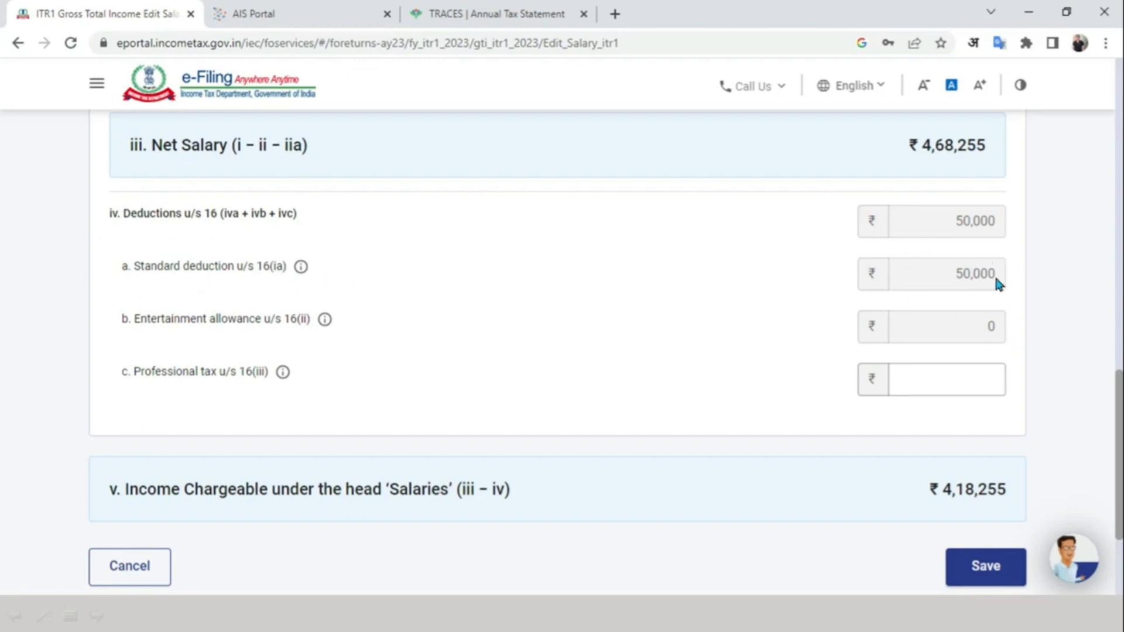
left_click(1002, 574)
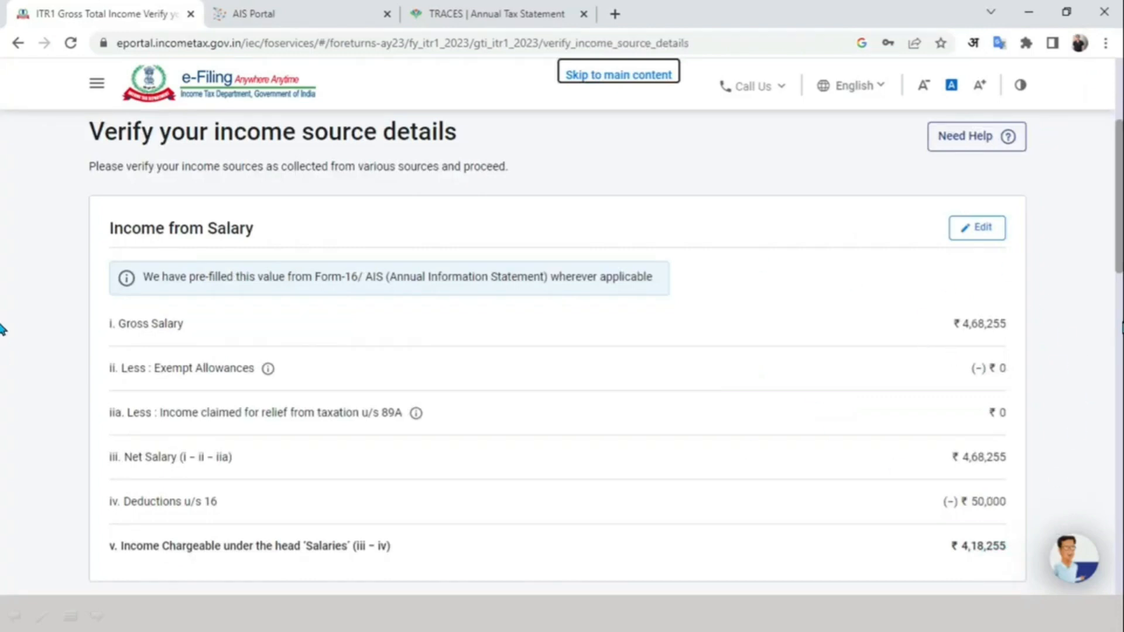
Open the house property breakup and enter a Self Occupied property with 2,00,000 interest payable on borrowed capital
scroll(1091, 283, "down", 8)
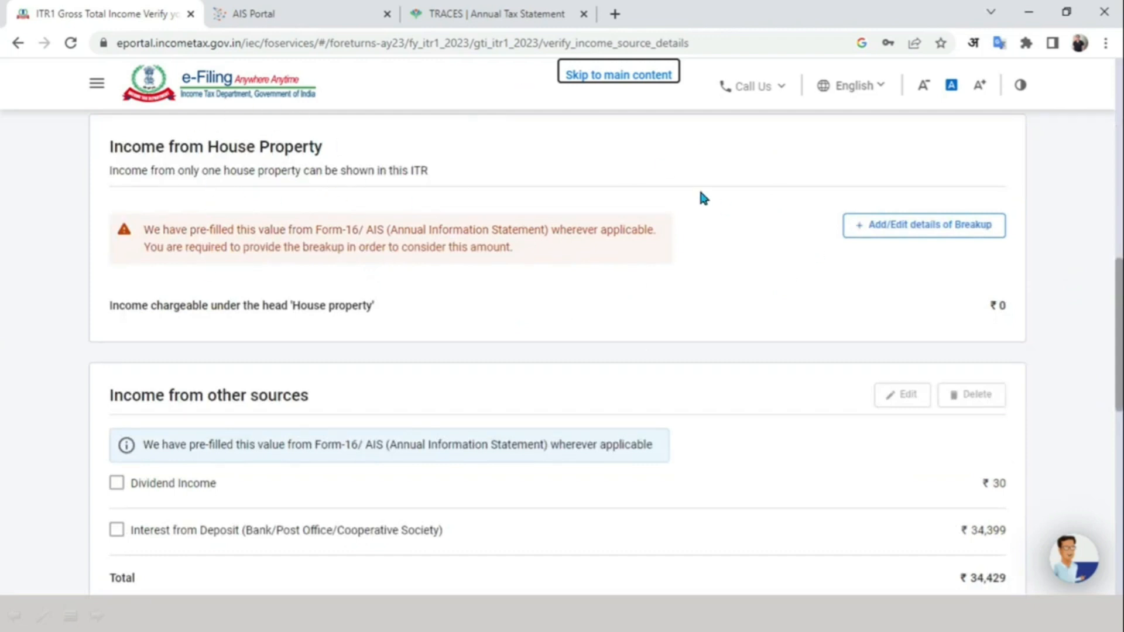
left_click(926, 234)
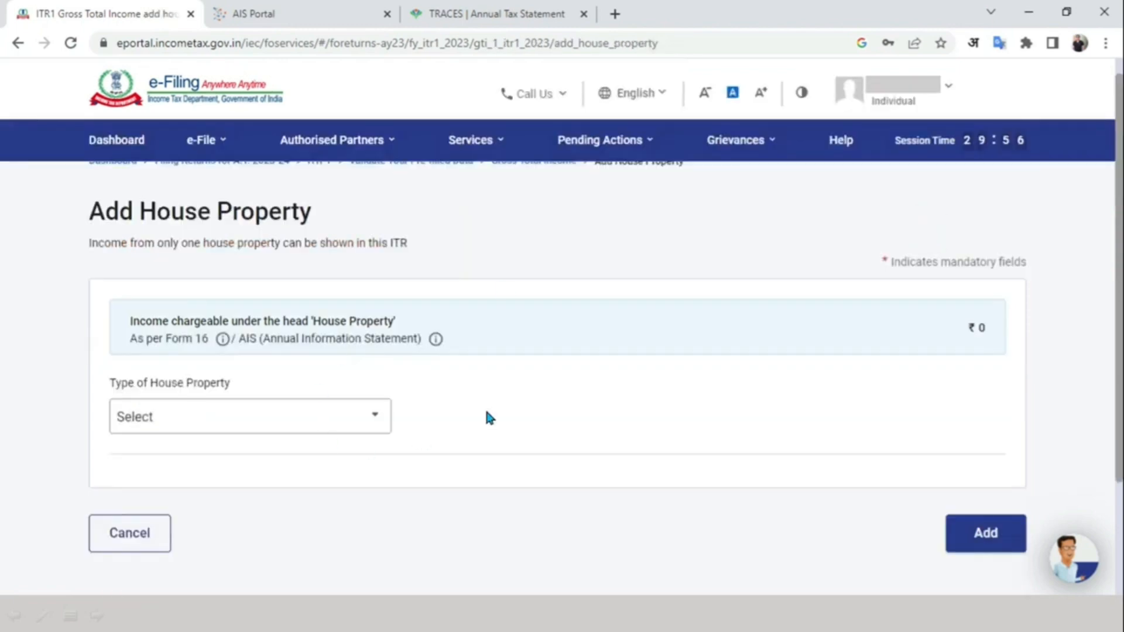
left_click(381, 426)
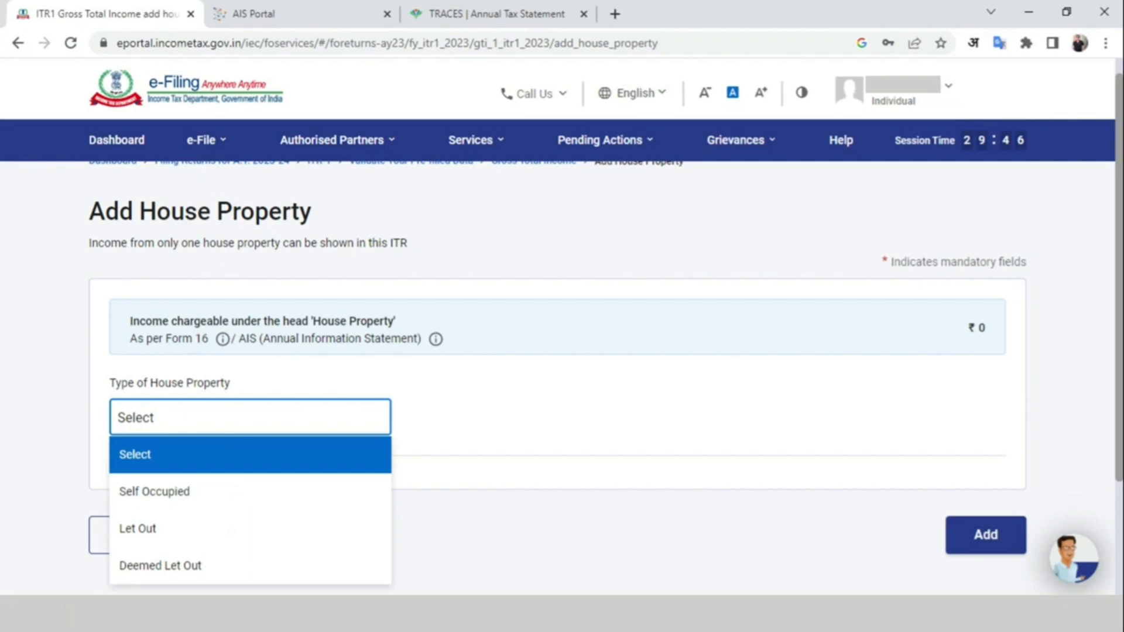
left_click(250, 490)
scroll(522, 472, "down", 2)
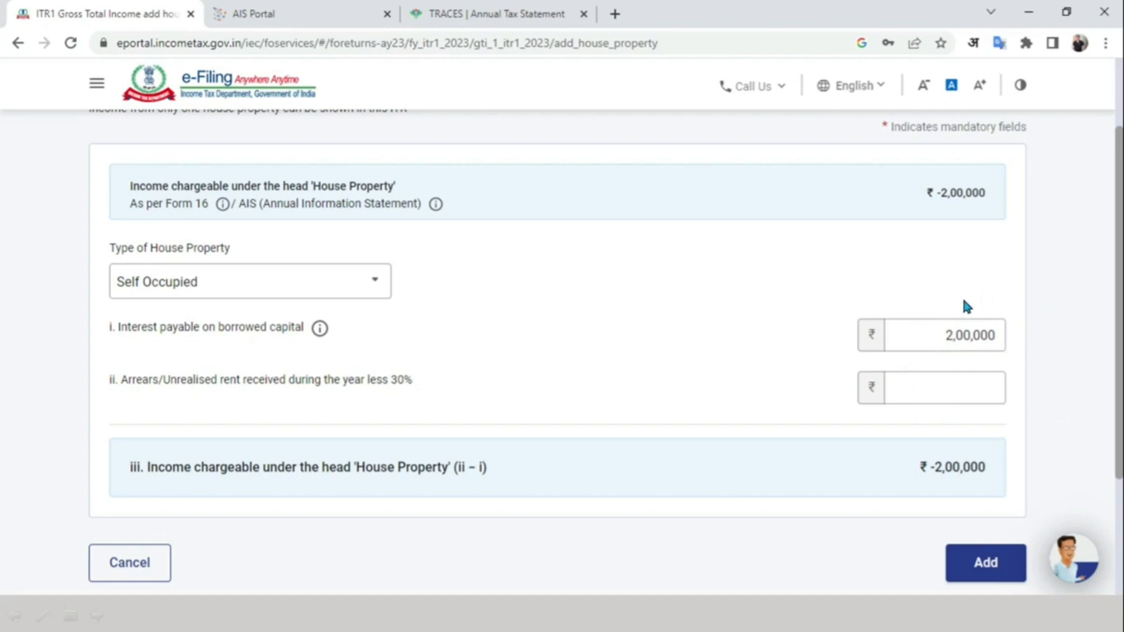
Change the house property to Let Out with gross rent 2,40,000 and borrowed-capital interest 28,765, and add it to the return
left_click(371, 282)
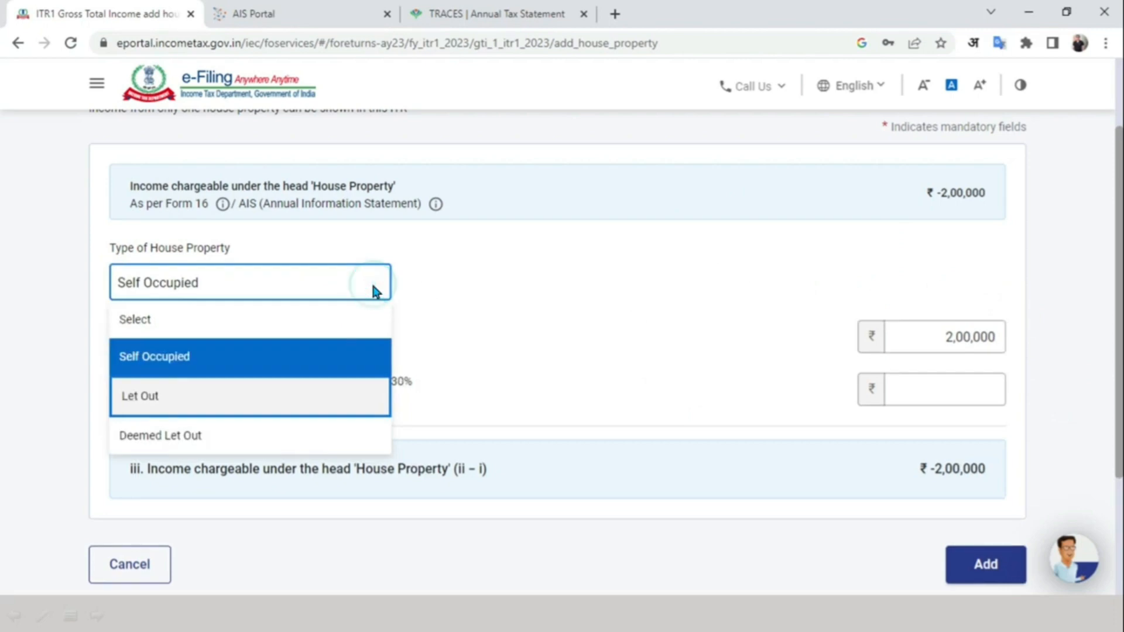
left_click(272, 401)
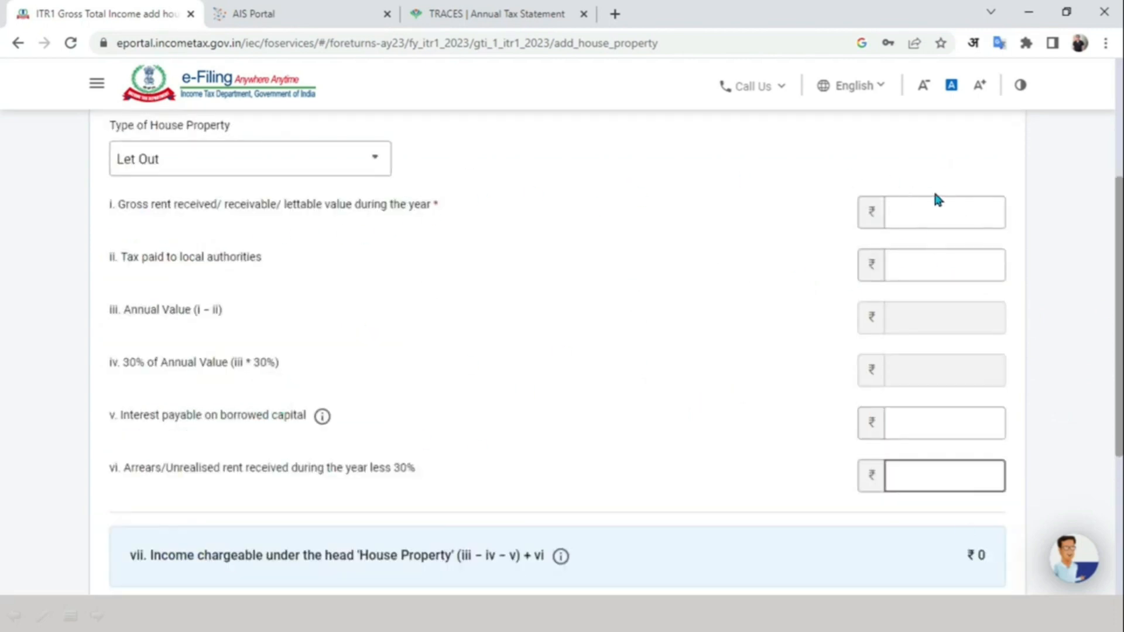
left_click(965, 214)
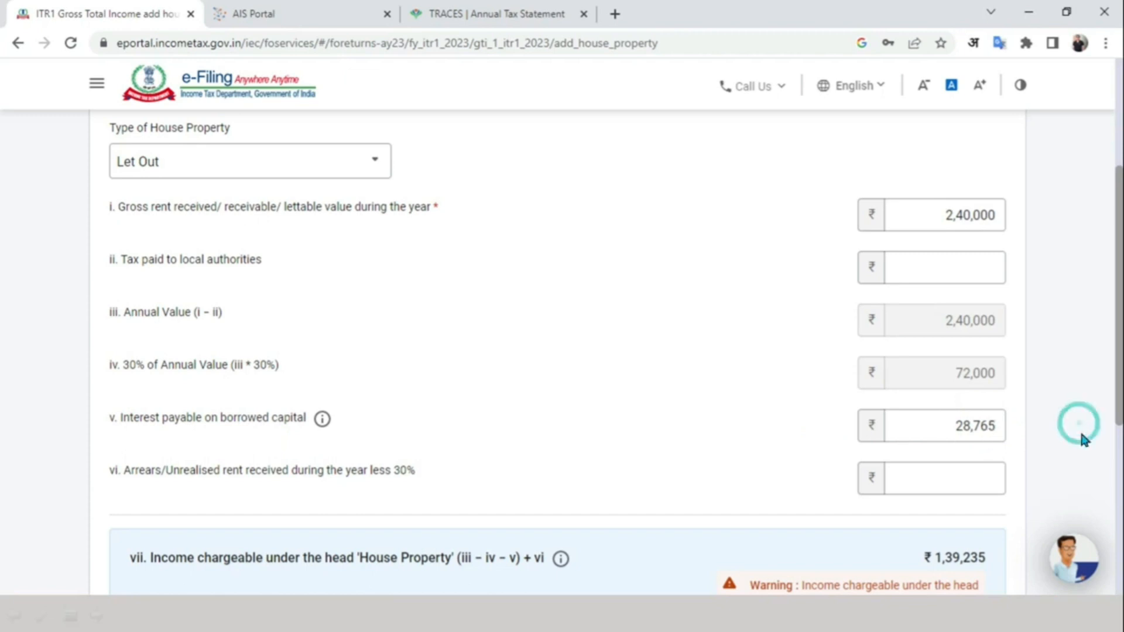
scroll(1080, 430, "down", 3)
left_click(1002, 519)
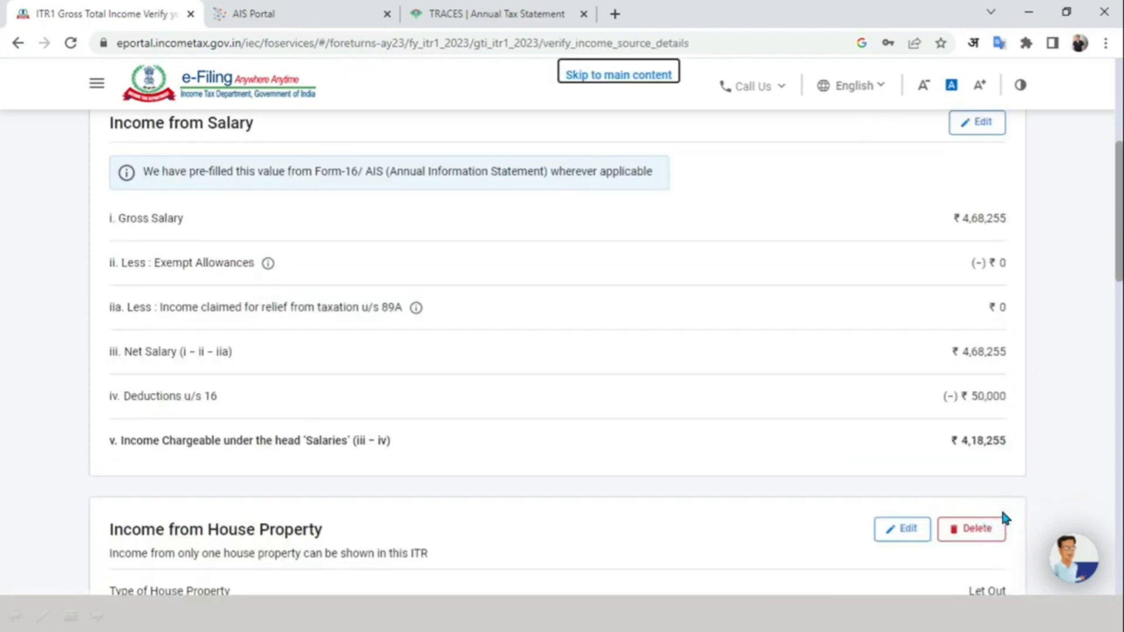
Set the interest from deposit under income from other sources to 72,509 and save it
scroll(1074, 454, "down", 5)
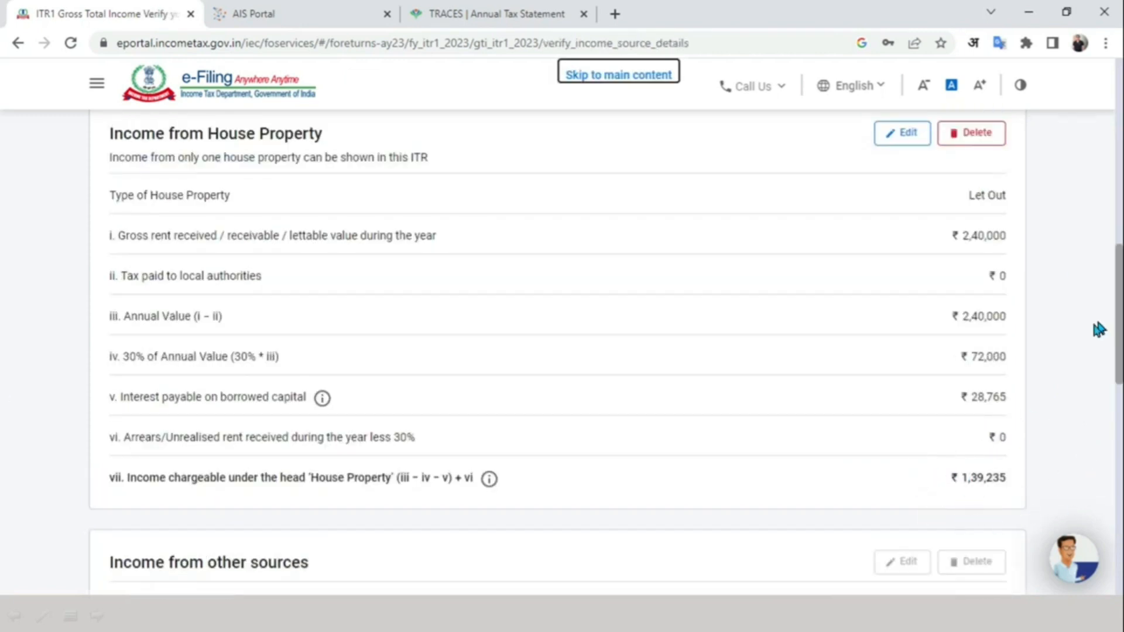
scroll(1092, 344, "down", 6)
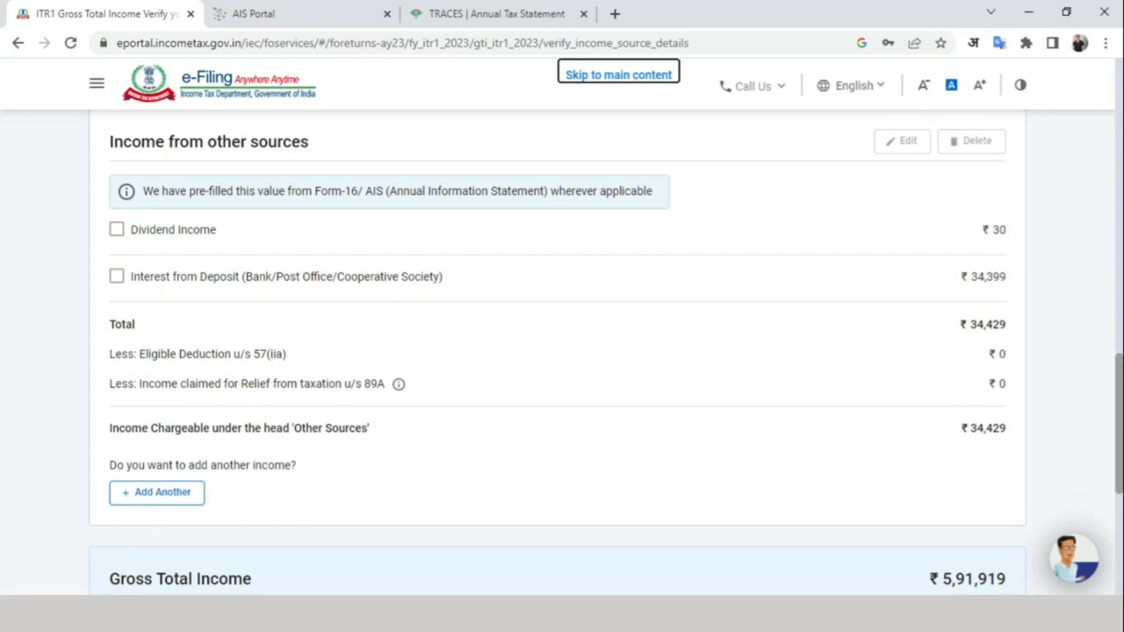
left_click(117, 276)
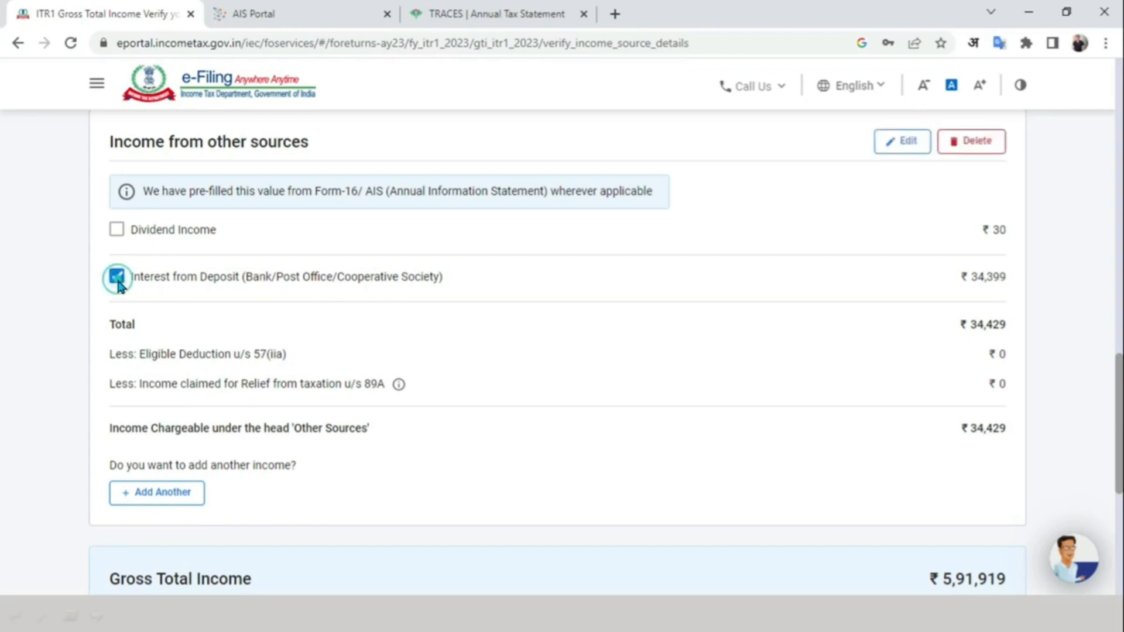
left_click(914, 142)
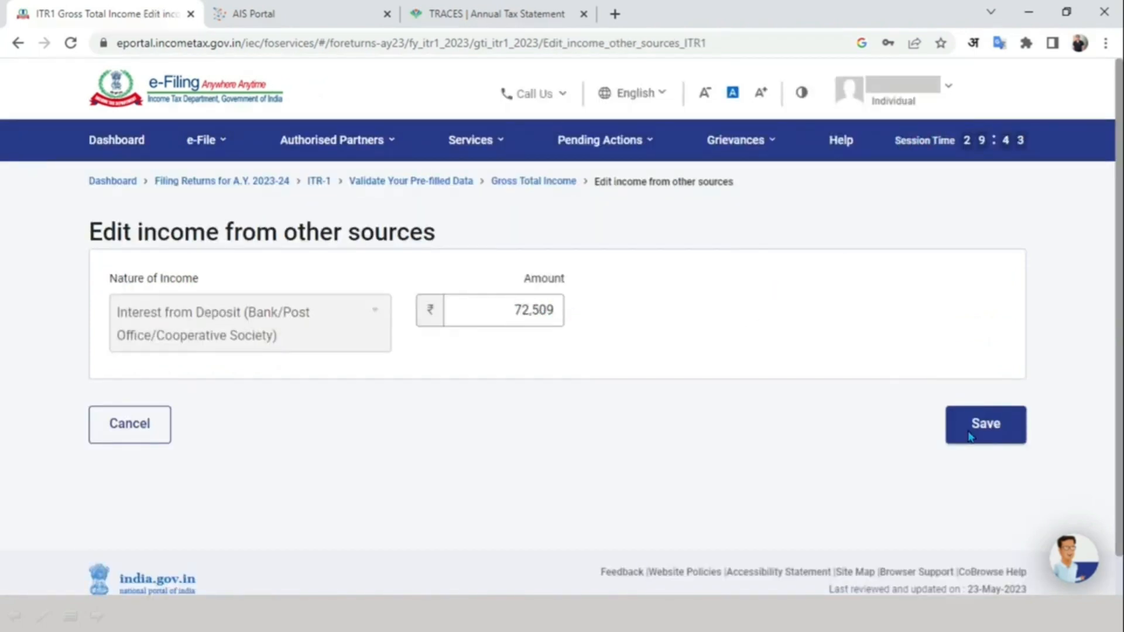
left_click(969, 430)
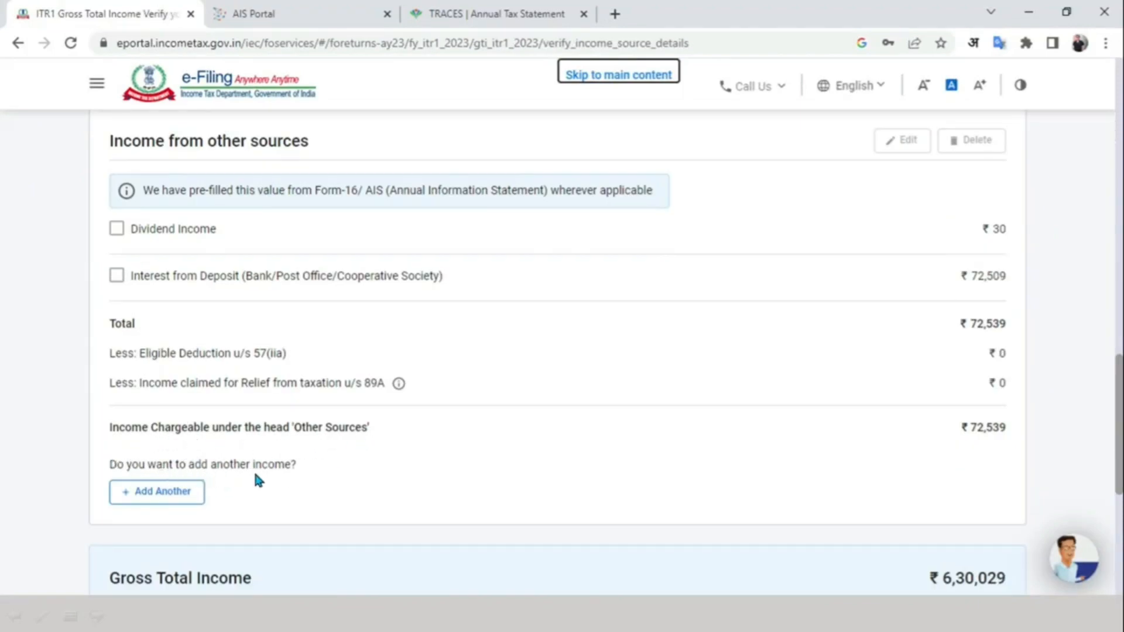
Declare interest income from savings bank accounts under income from other sources and confirm the Gross Total Income section
left_click(191, 492)
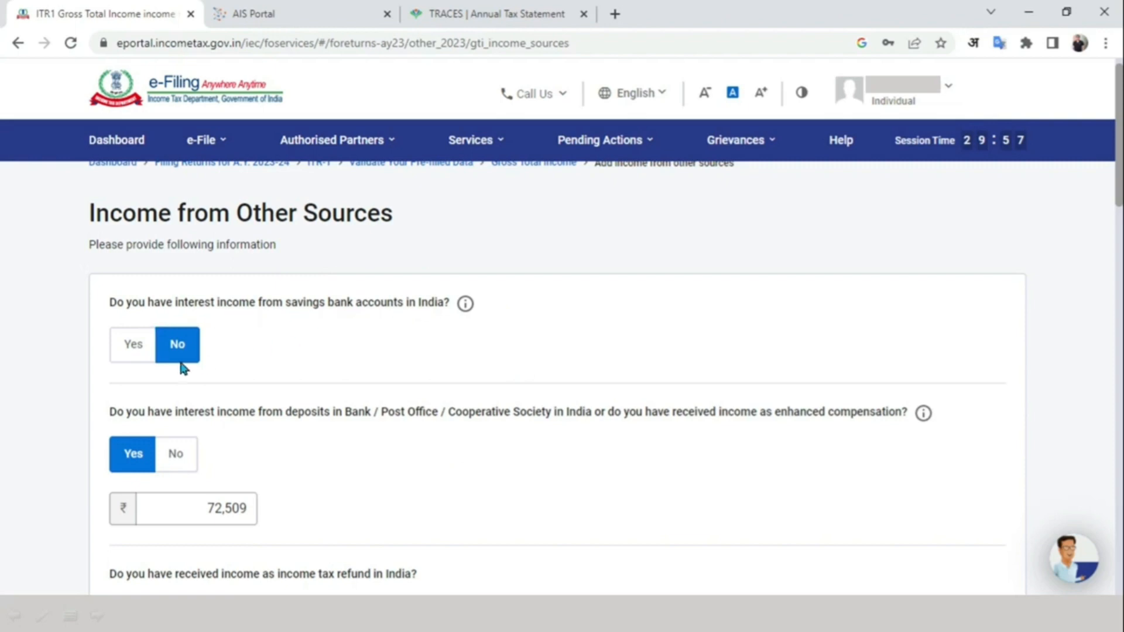
left_click(139, 354)
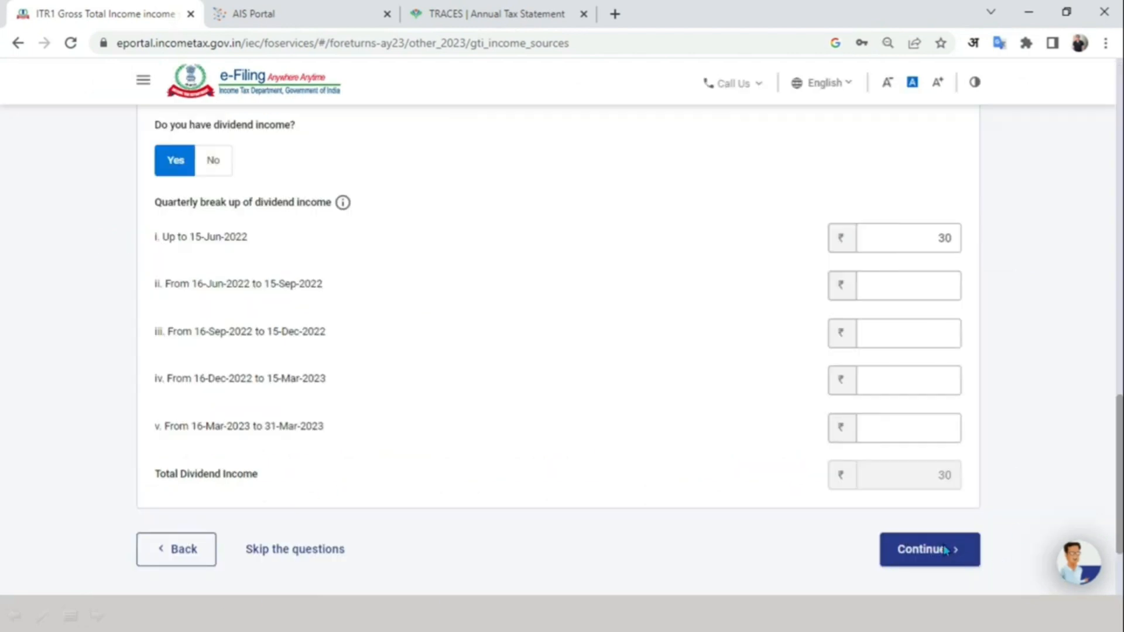
left_click(945, 550)
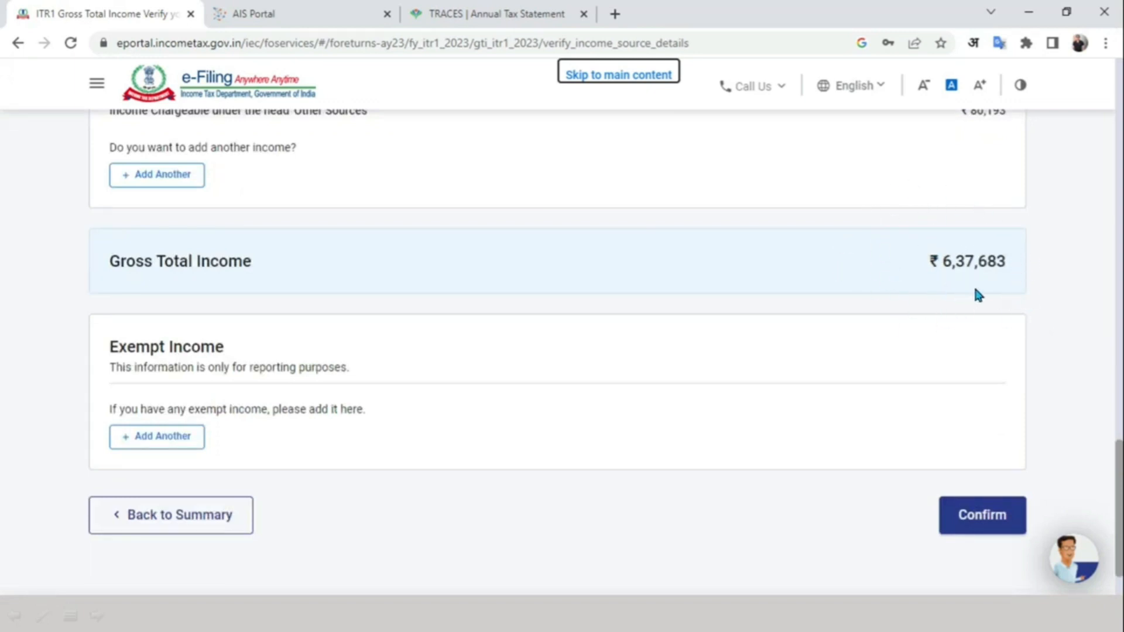
left_click(973, 520)
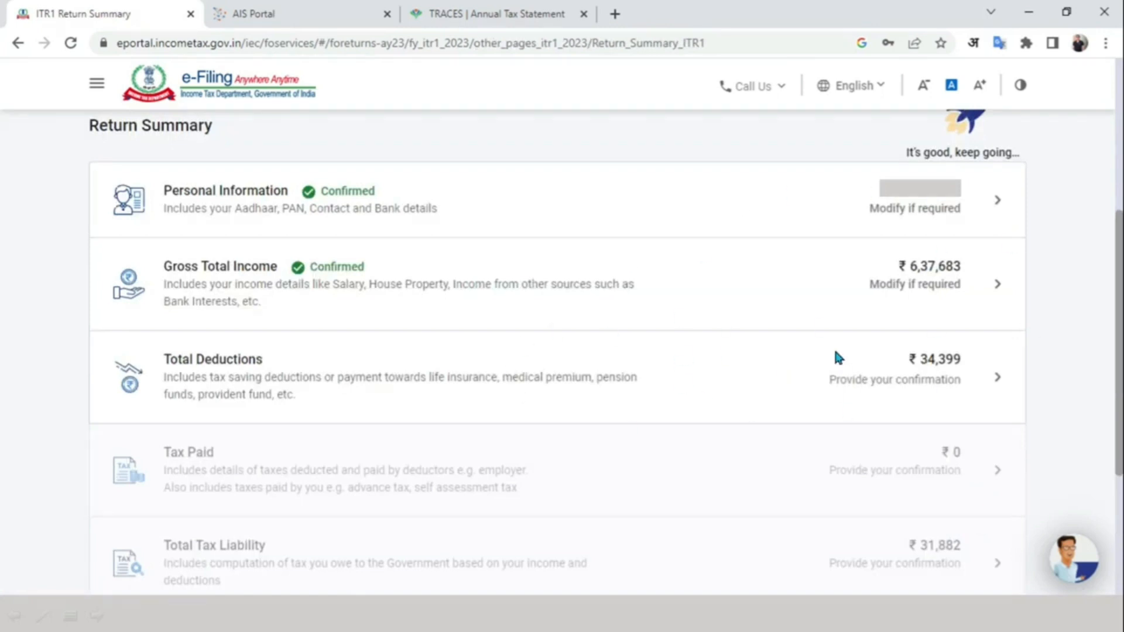
In Total Deductions, answer Yes to the Section 80C payments question and confirm the deductions
left_click(964, 389)
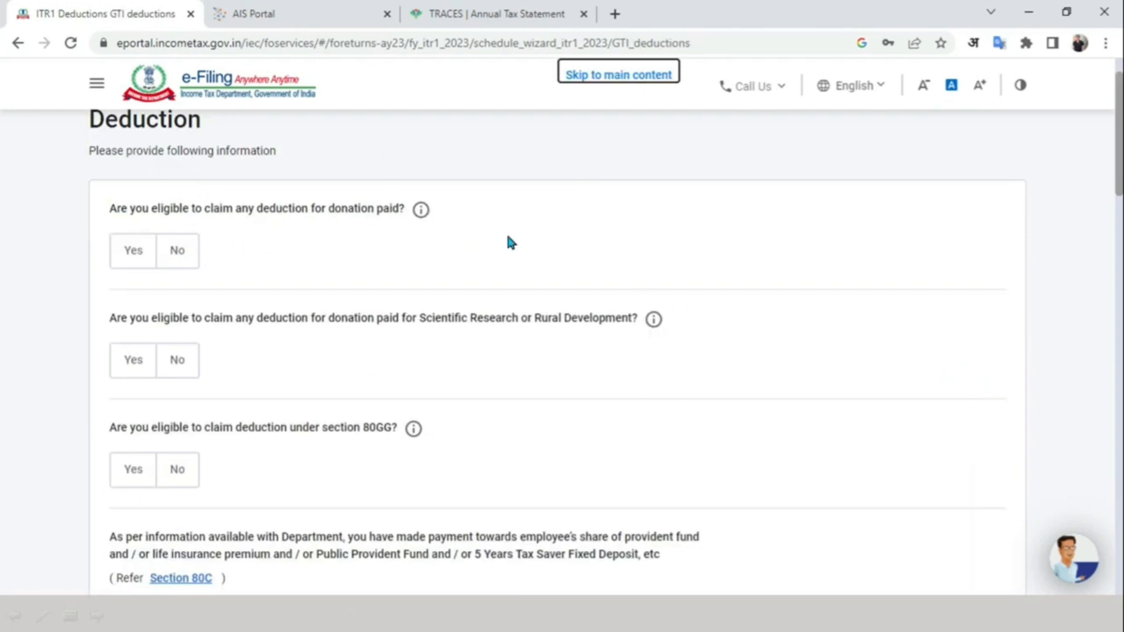
scroll(164, 230, "down", 7)
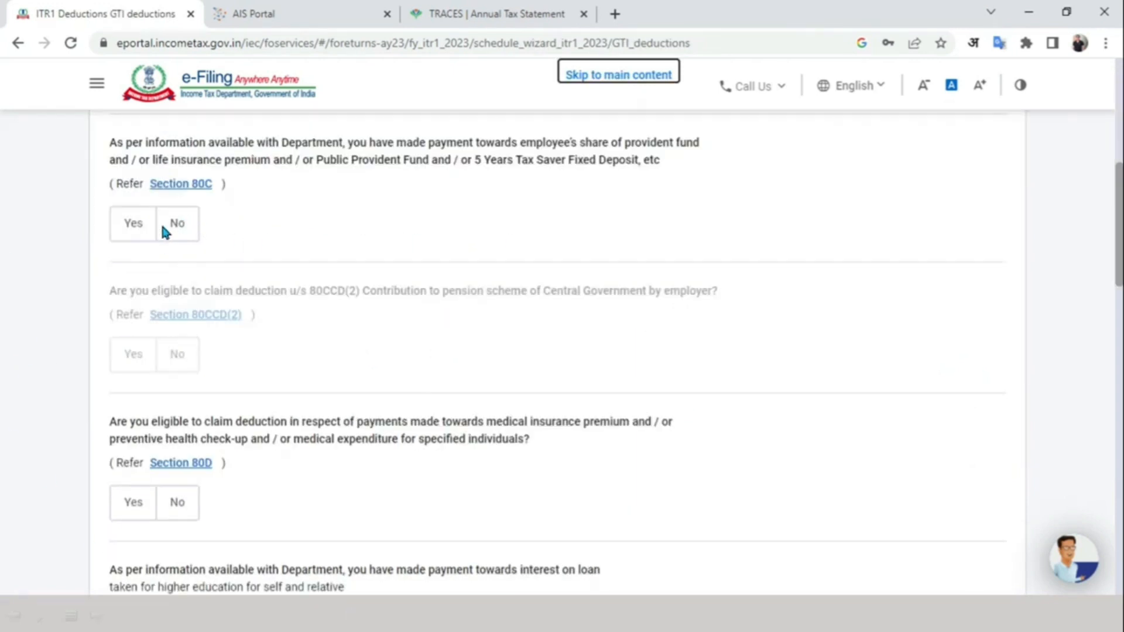
left_click(127, 222)
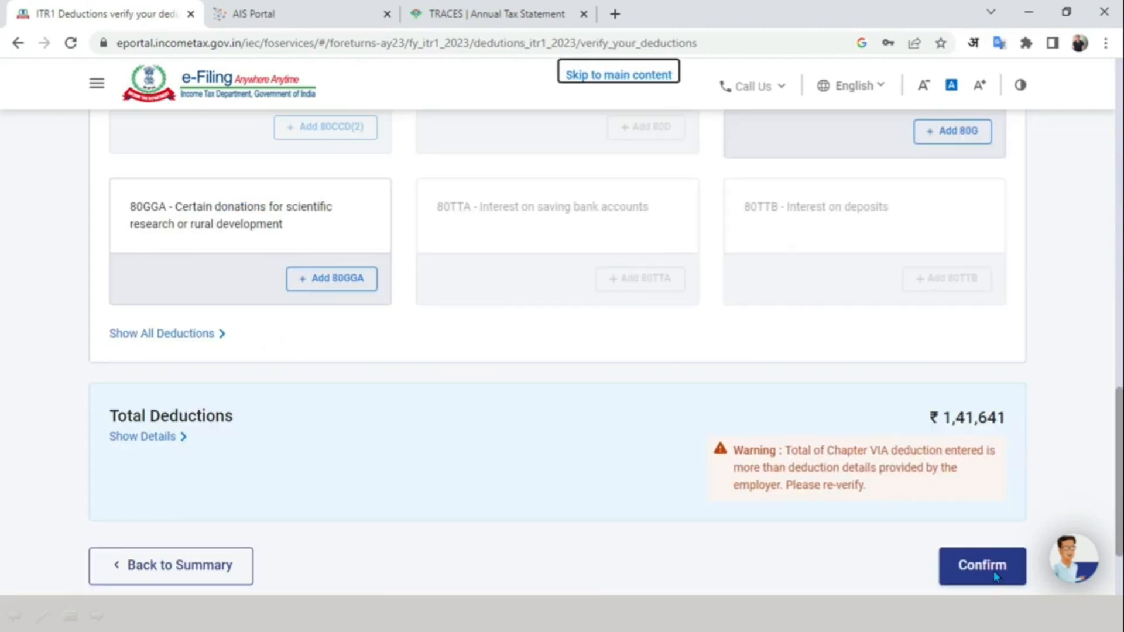
left_click(993, 570)
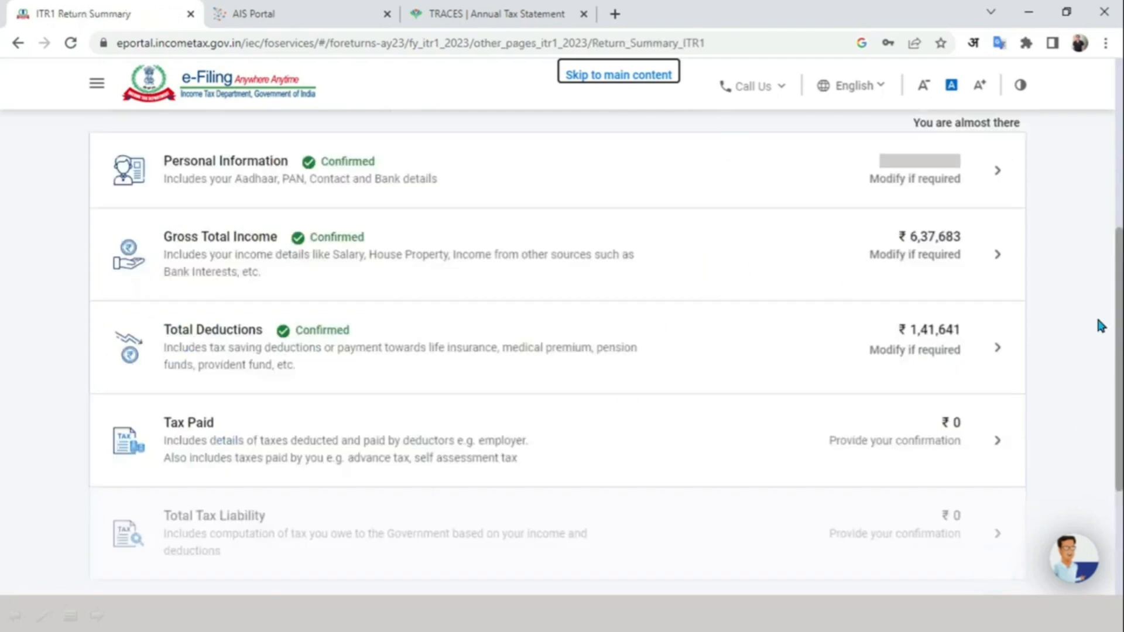
Review and confirm the Tax Paid and Total Tax Liability sections of the return summary
left_click(654, 466)
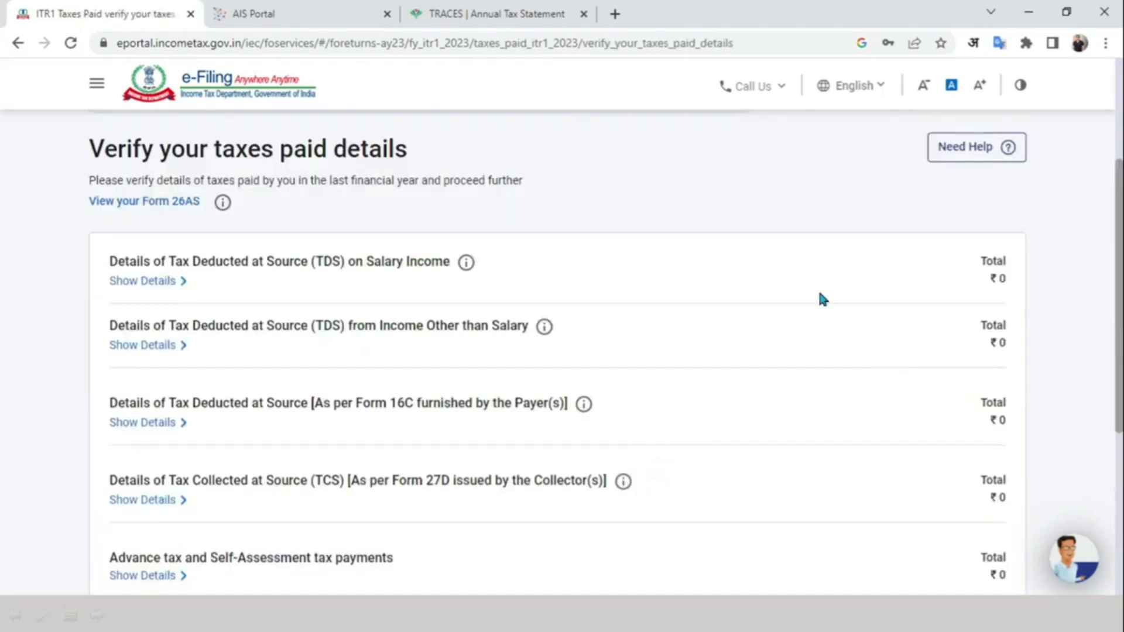
scroll(742, 567, "down", 4)
left_click(1004, 539)
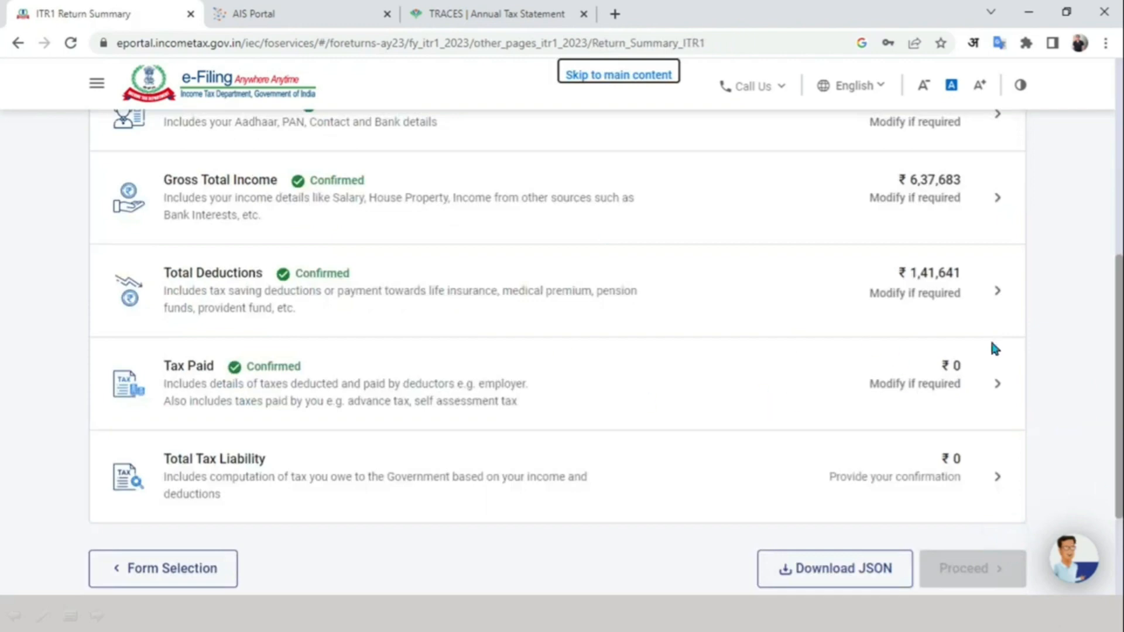
left_click(713, 488)
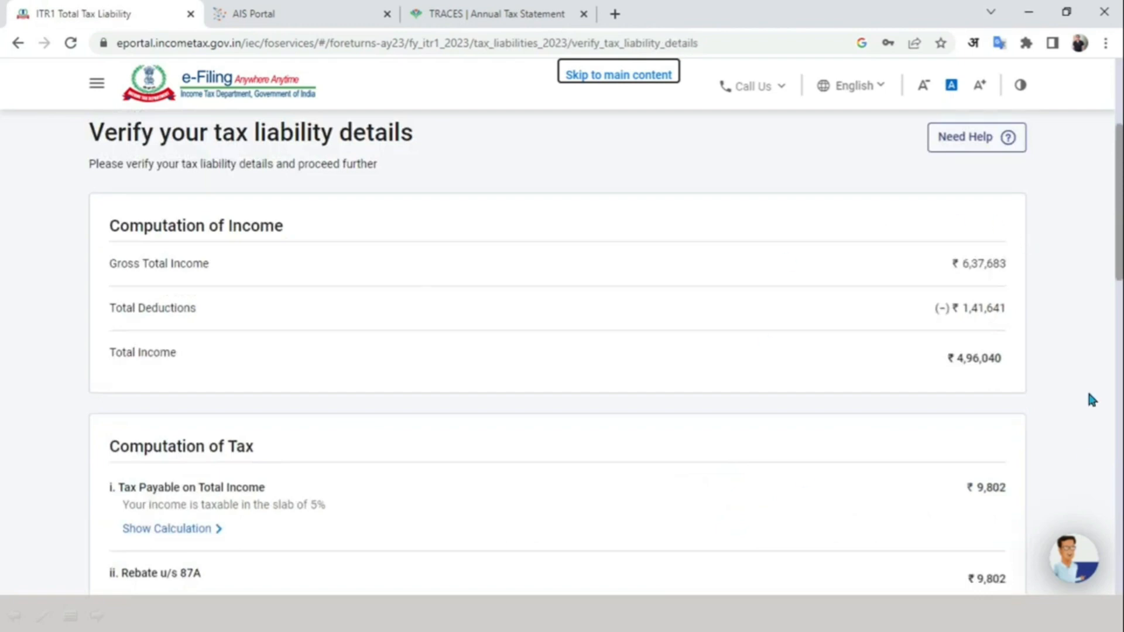
scroll(991, 486, "down", 15)
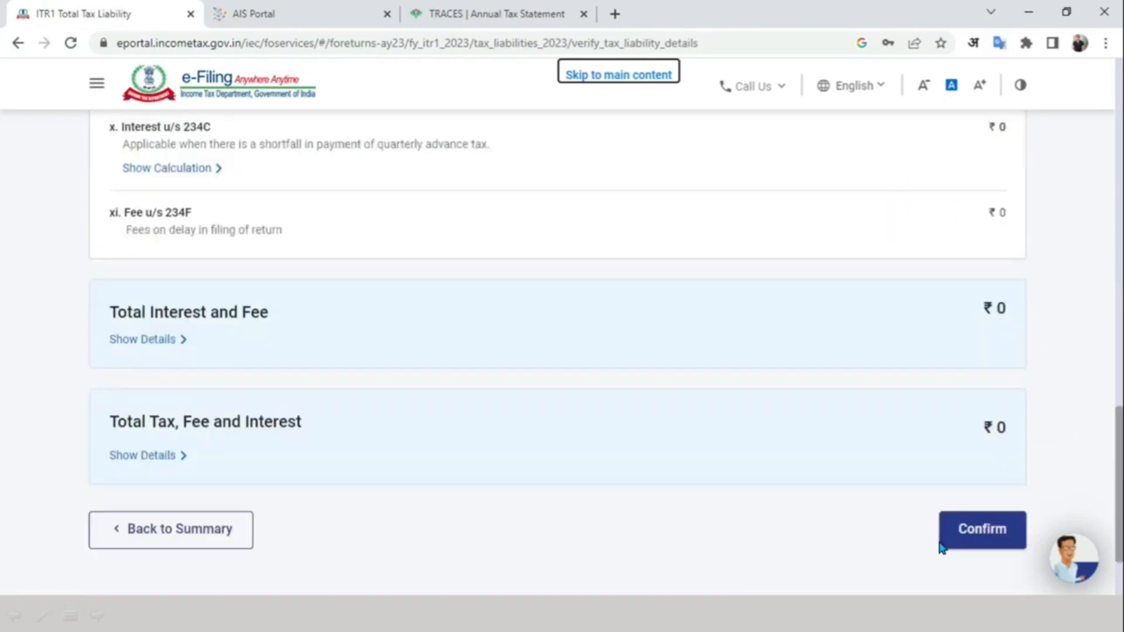
left_click(980, 539)
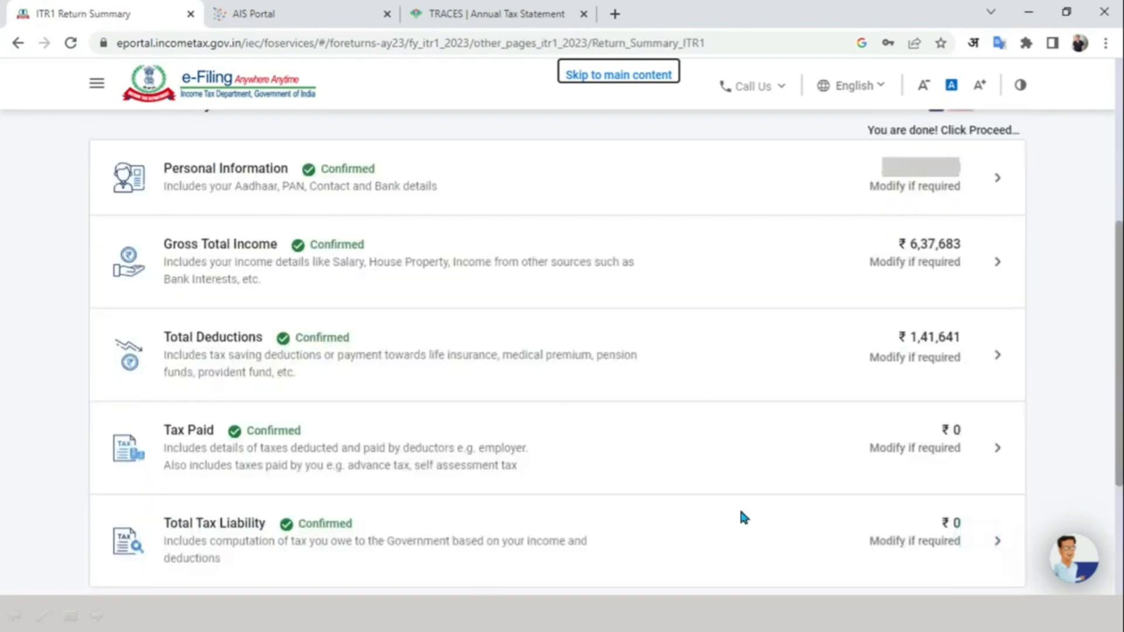
Proceed from the confirmed return summary through the tax summary to the return preview
scroll(820, 409, "down", 2)
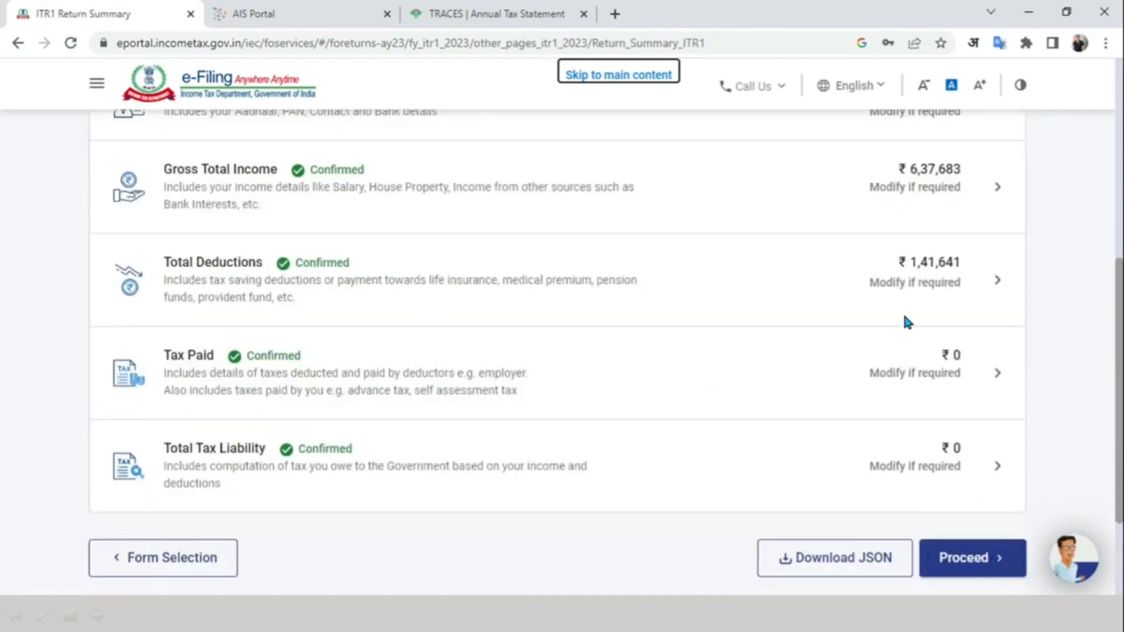
left_click(991, 559)
scroll(849, 352, "down", 4)
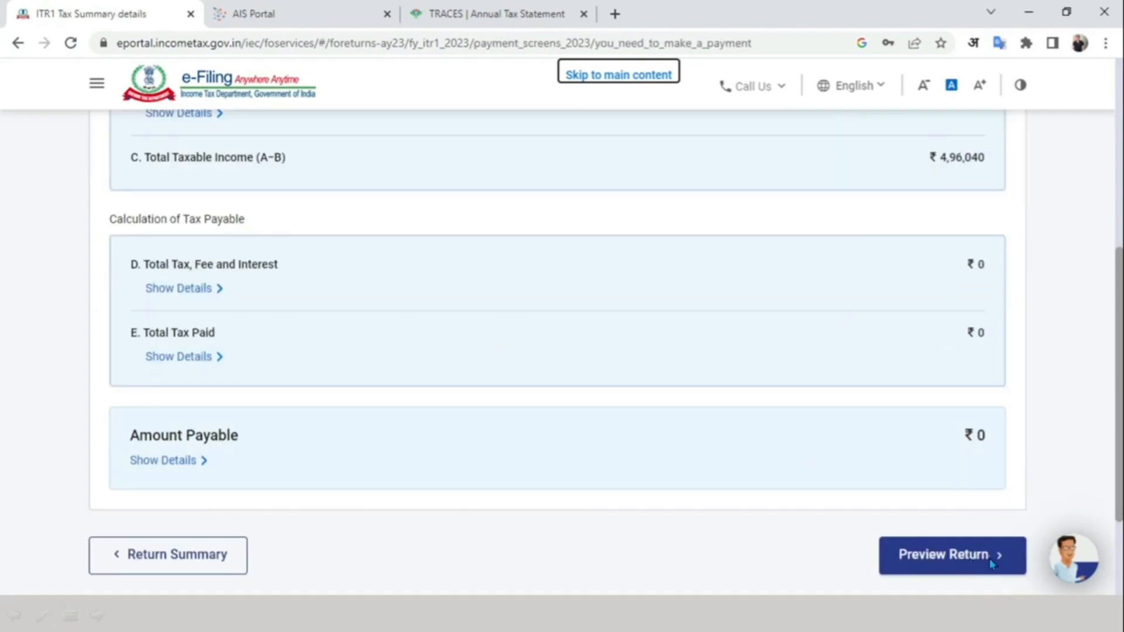
left_click(990, 560)
Accept the declaration in the capacity of Self and proceed to the preview of the return
left_click(117, 226)
key("ctrl+minus")
key("ctrl+minus")
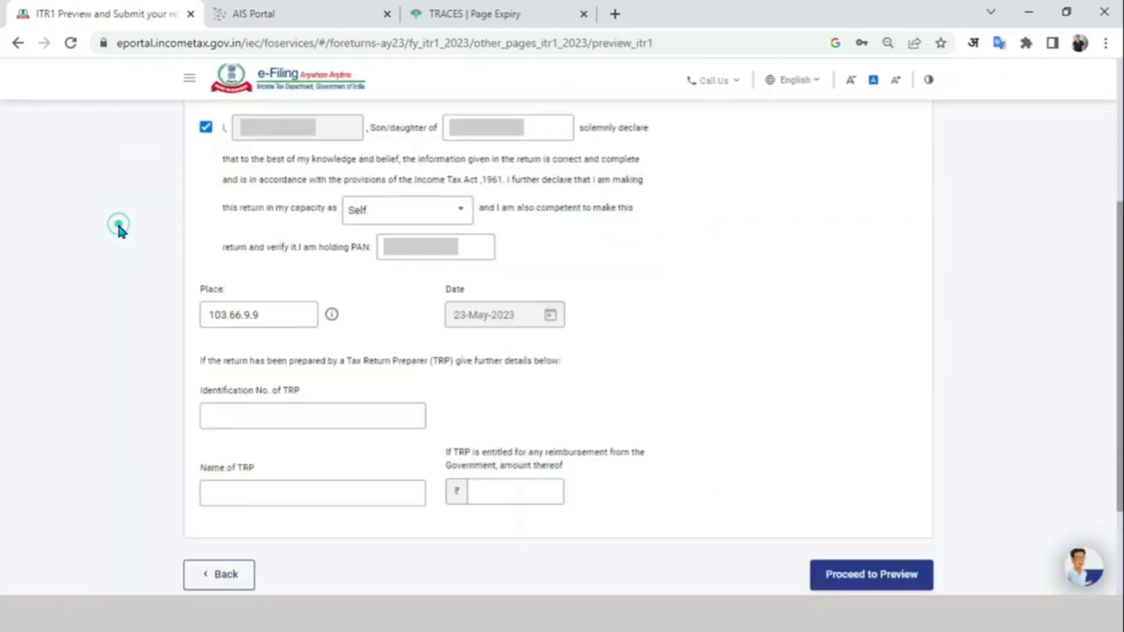
left_click(859, 576)
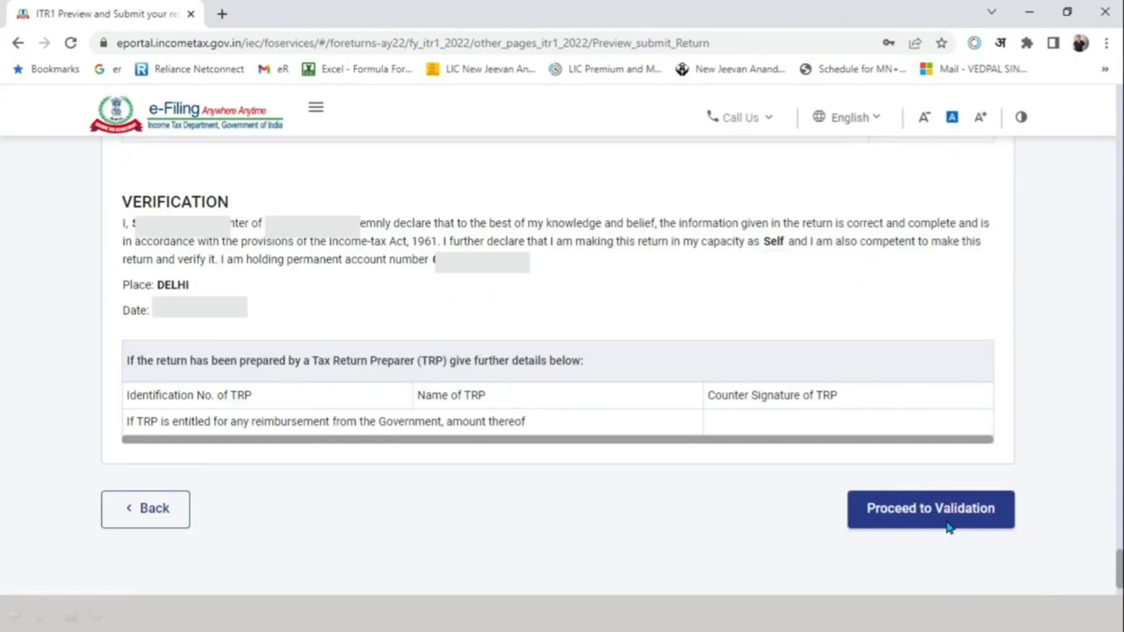
Validate the previewed return and continue through verification to the Confirm Submission of Return page
left_click(947, 524)
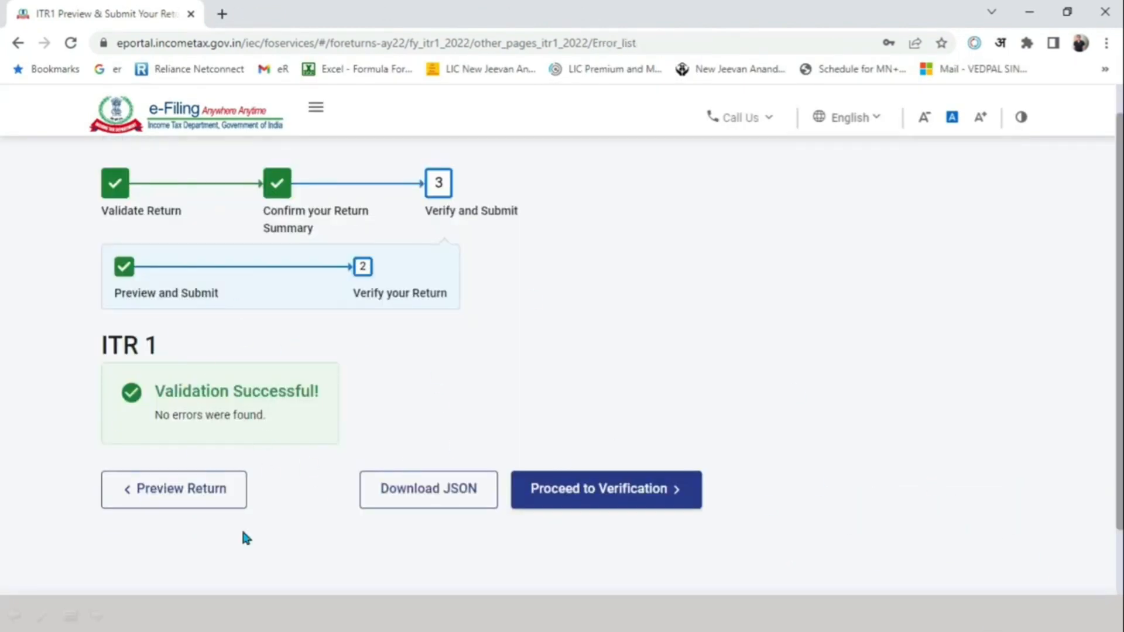
left_click(659, 505)
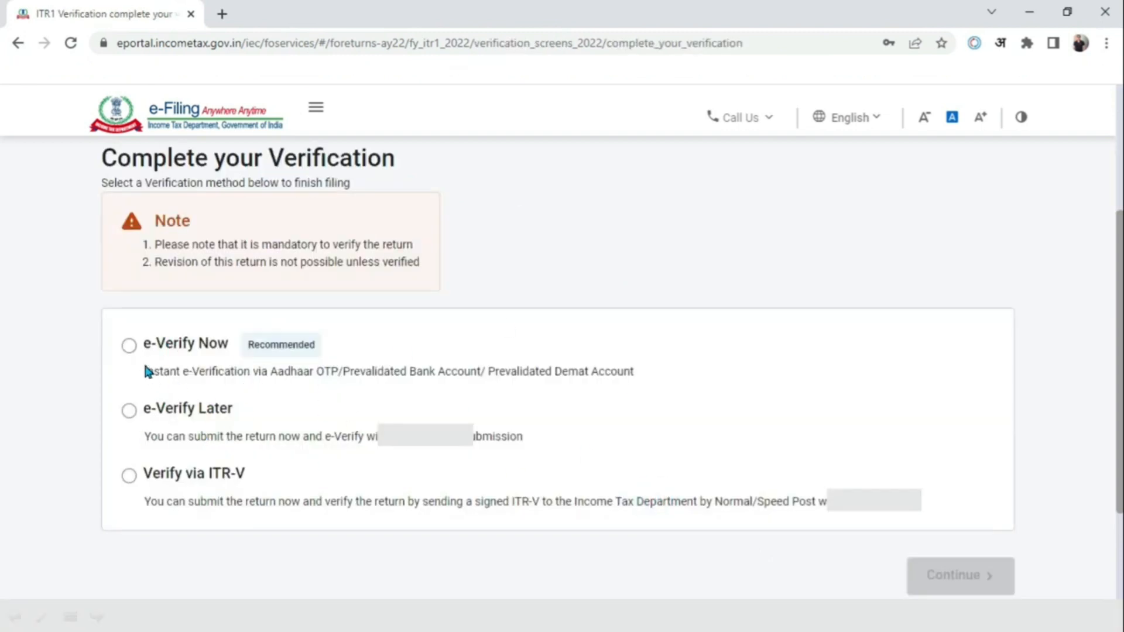
left_click(750, 430)
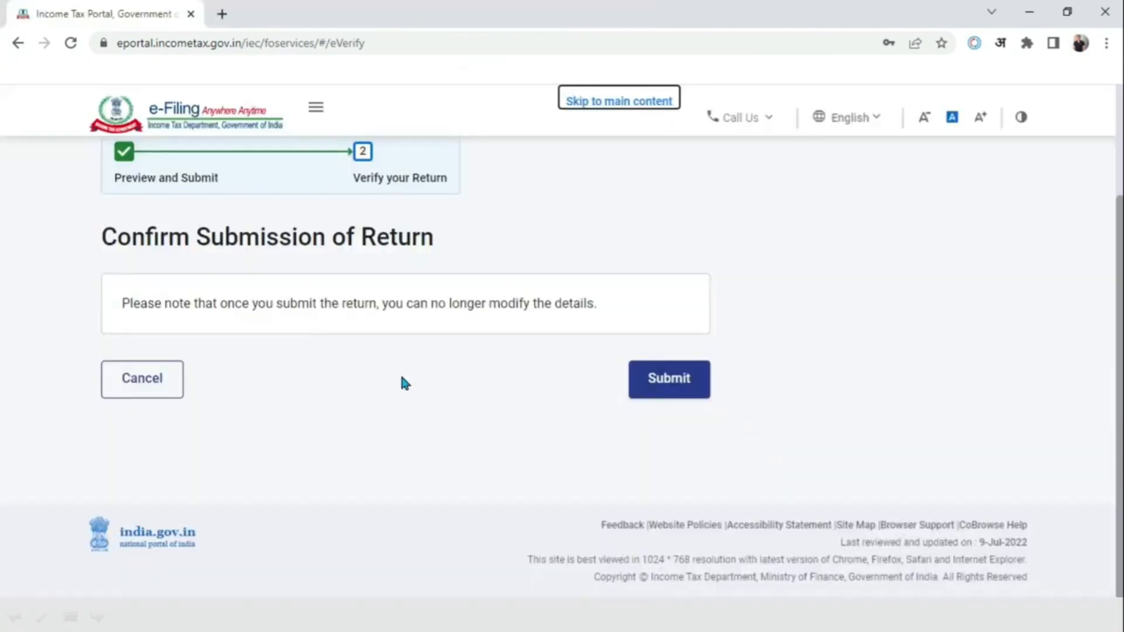